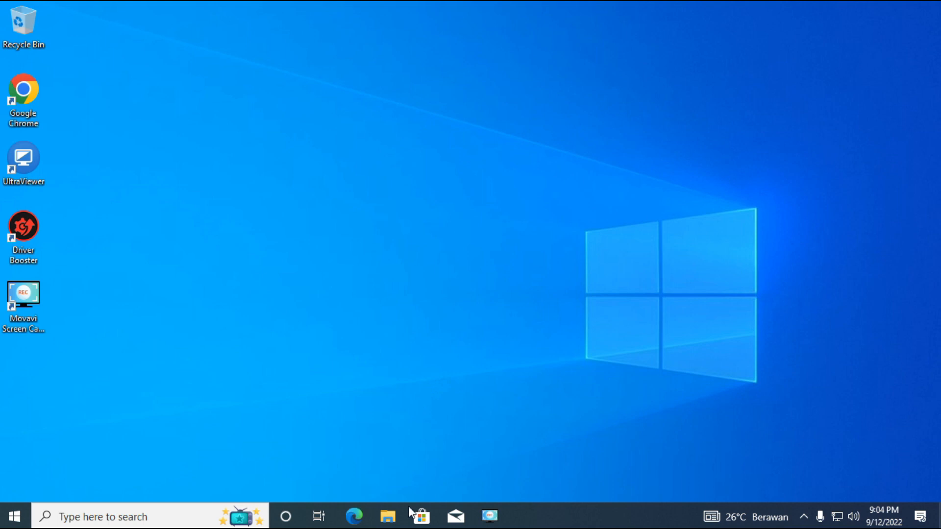
Check this PC's device and Windows specifications, then close the open windows.
left_click(395, 512)
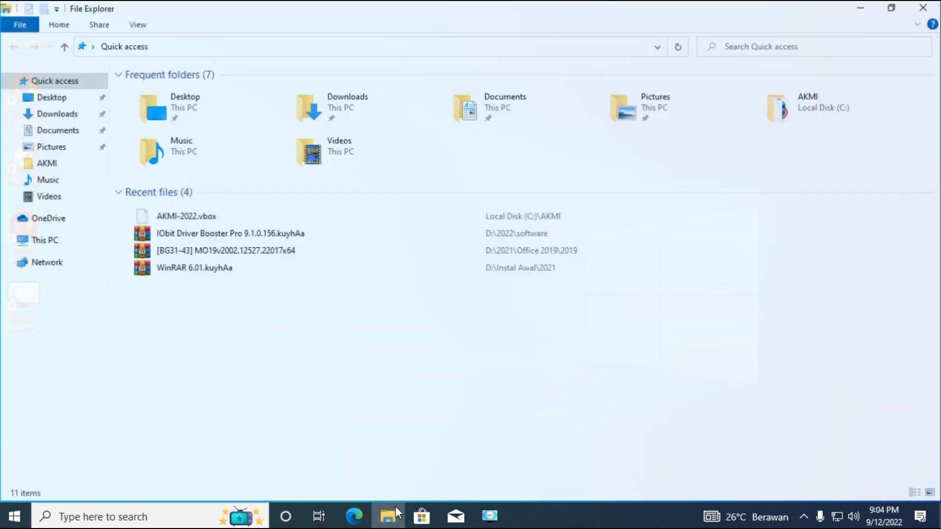
right_click(45, 244)
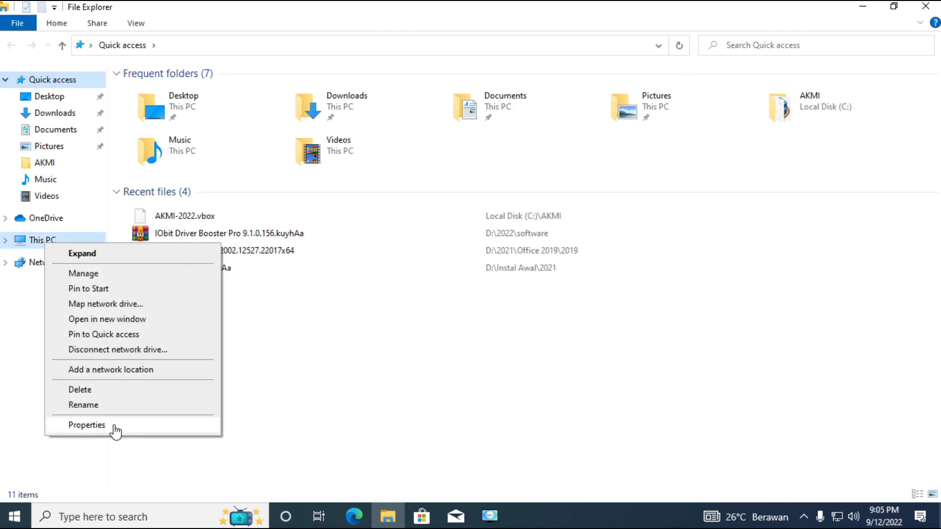
left_click(112, 426)
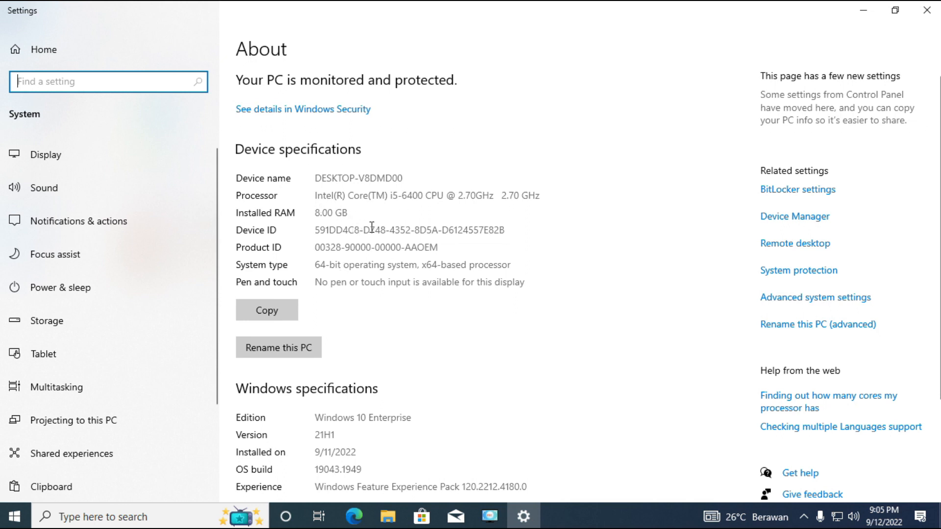
left_click(932, 16)
left_click(931, 14)
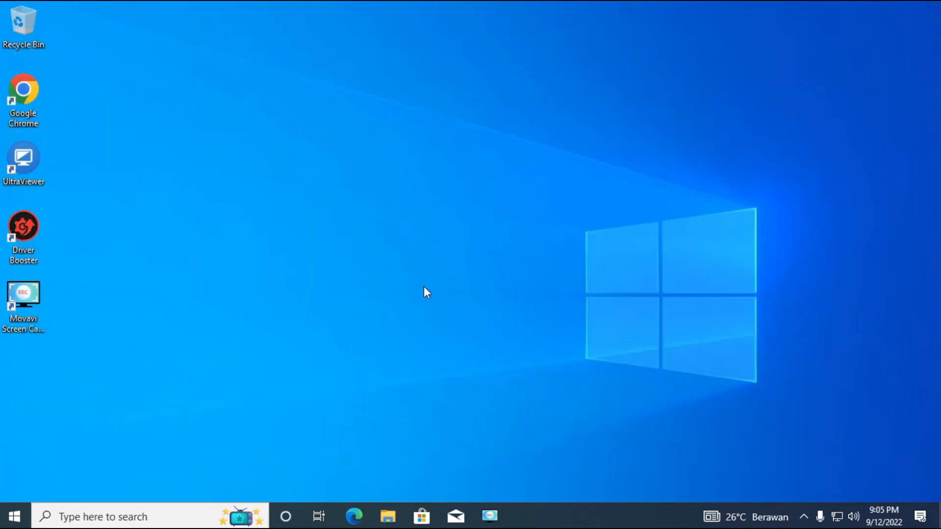
Open the network adapter list from Control Panel's Network and Sharing Center.
left_click(110, 519)
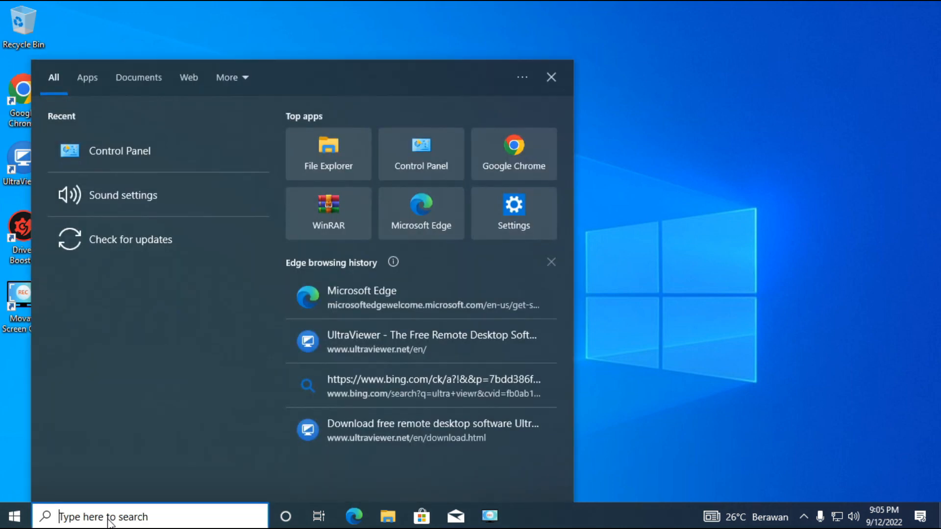
type("con")
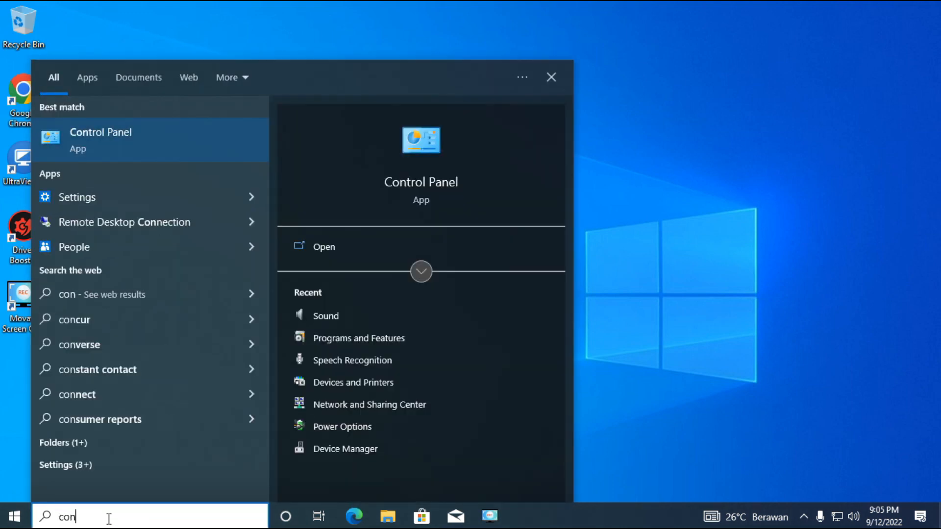
left_click(99, 130)
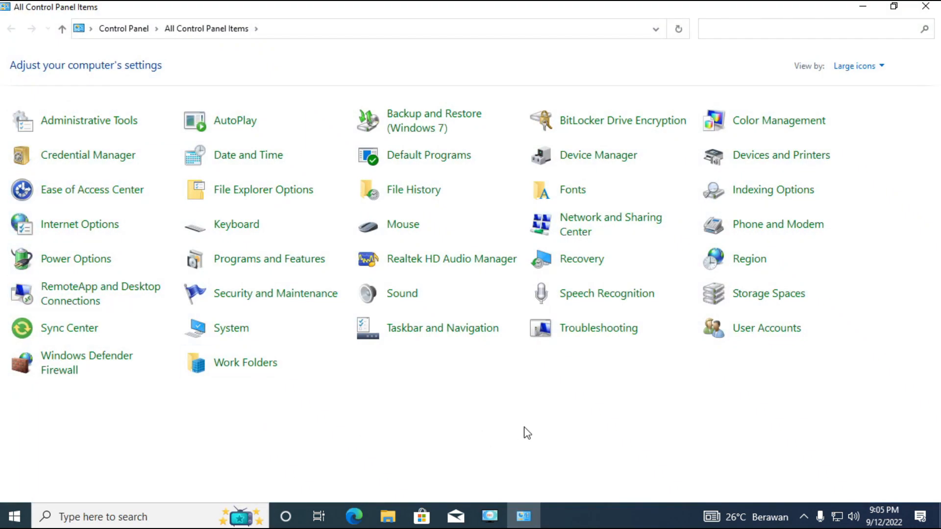
left_click(615, 225)
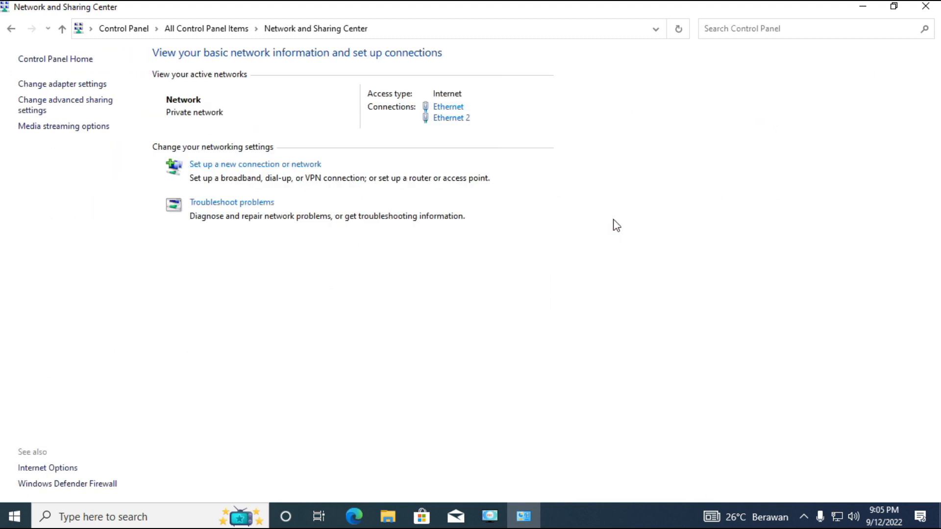
left_click(88, 86)
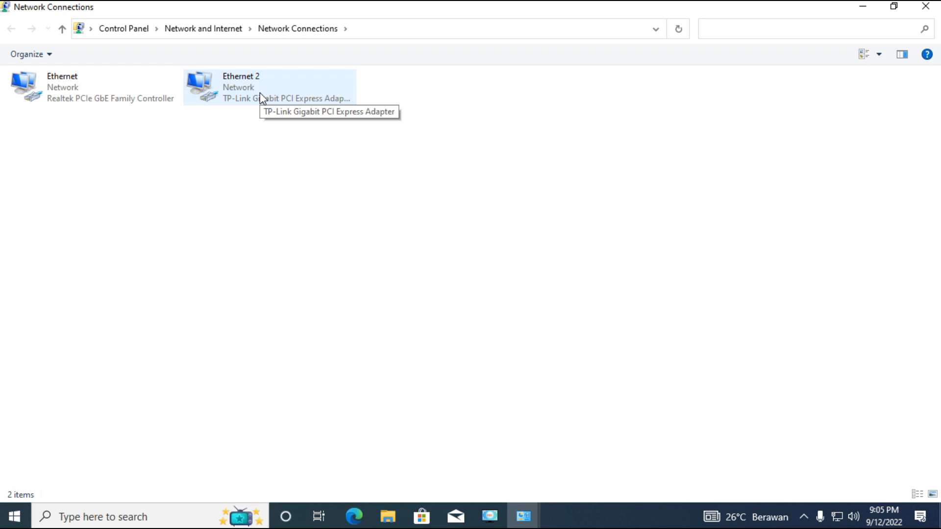
Rename the Realtek PCIe GbE network connection to "internet".
right_click(71, 90)
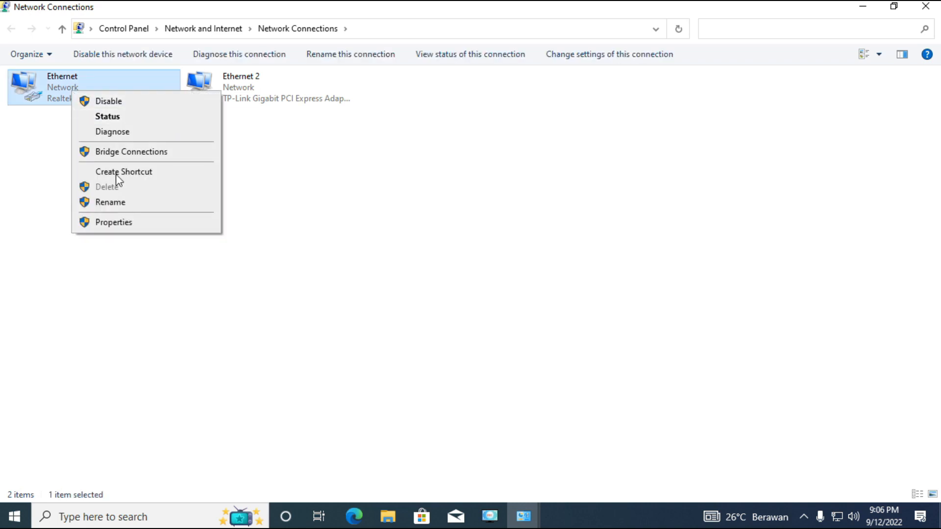
left_click(114, 206)
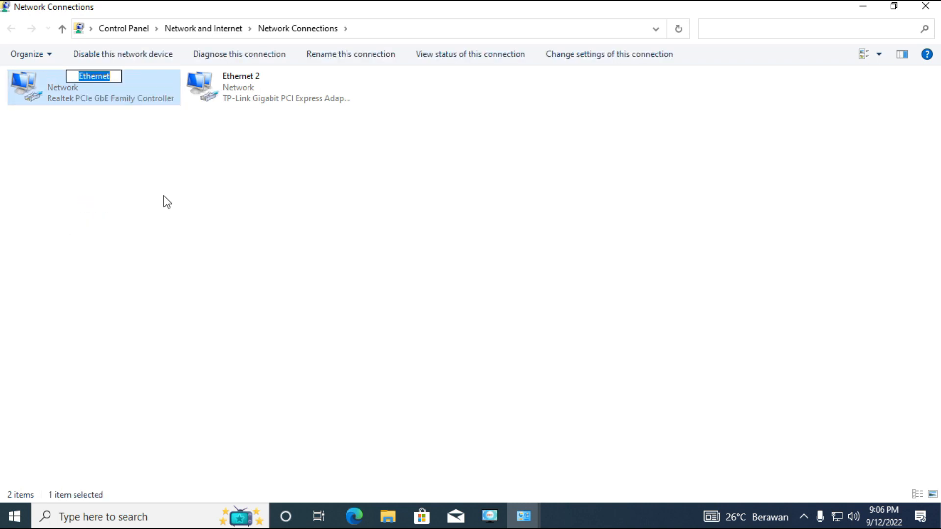
type("int")
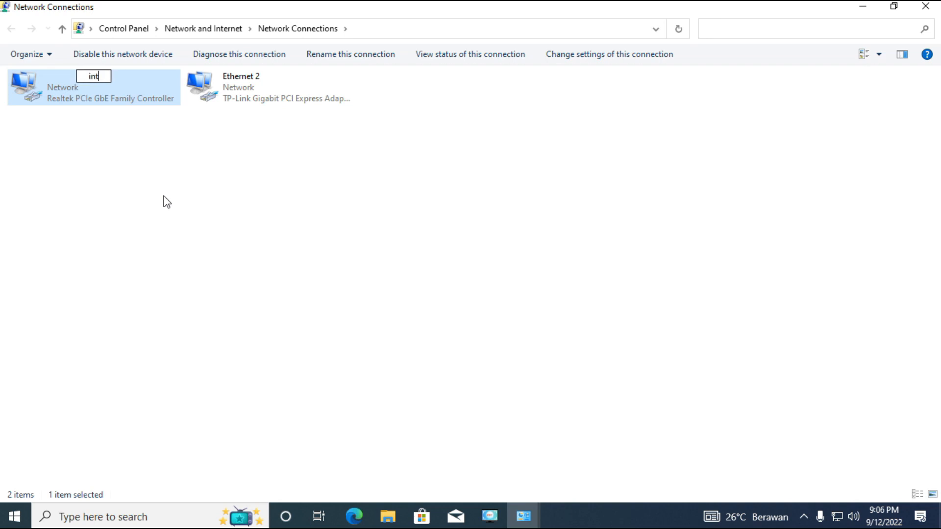
type("ernet")
Rename the TP-Link Gigabit network connection to "client".
left_click(252, 96)
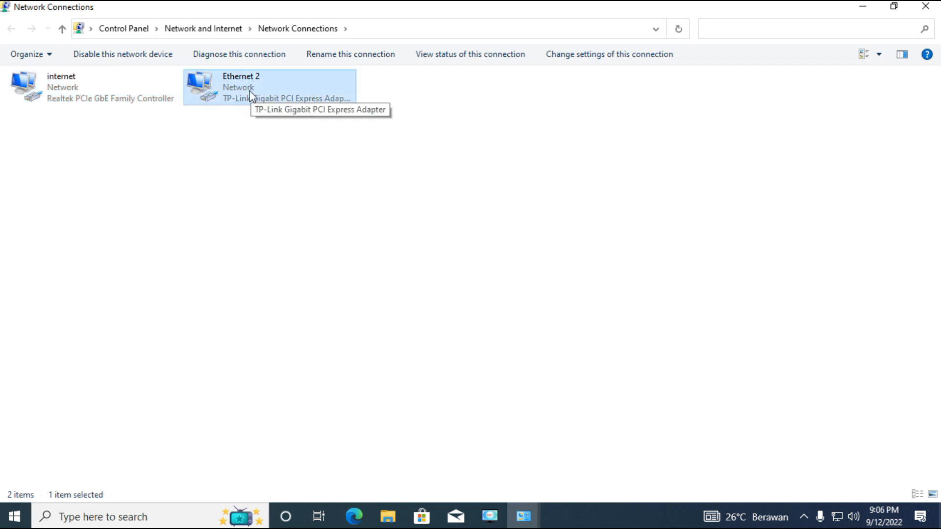
right_click(248, 91)
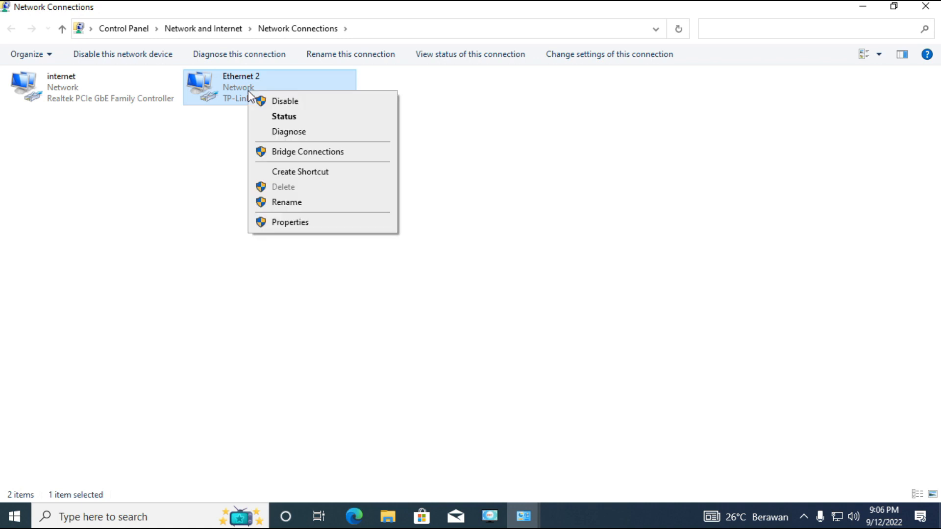
left_click(293, 203)
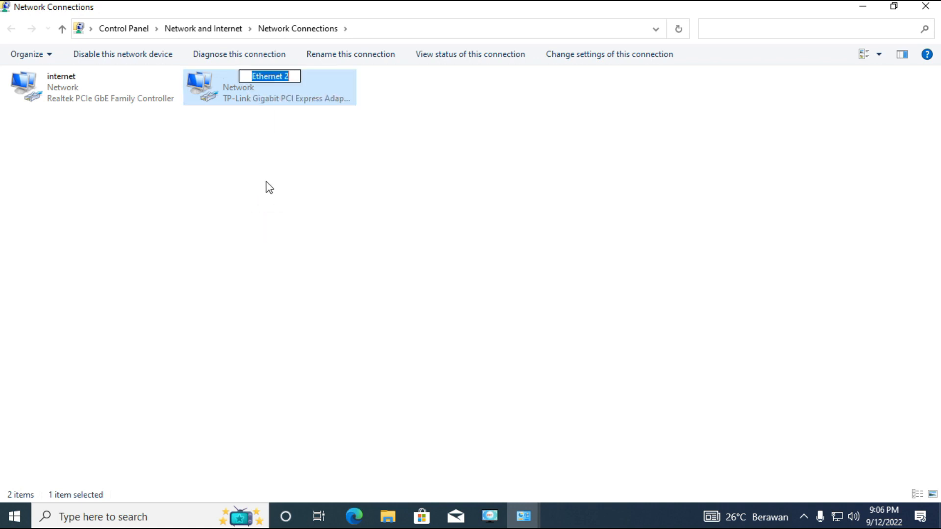
type("cli")
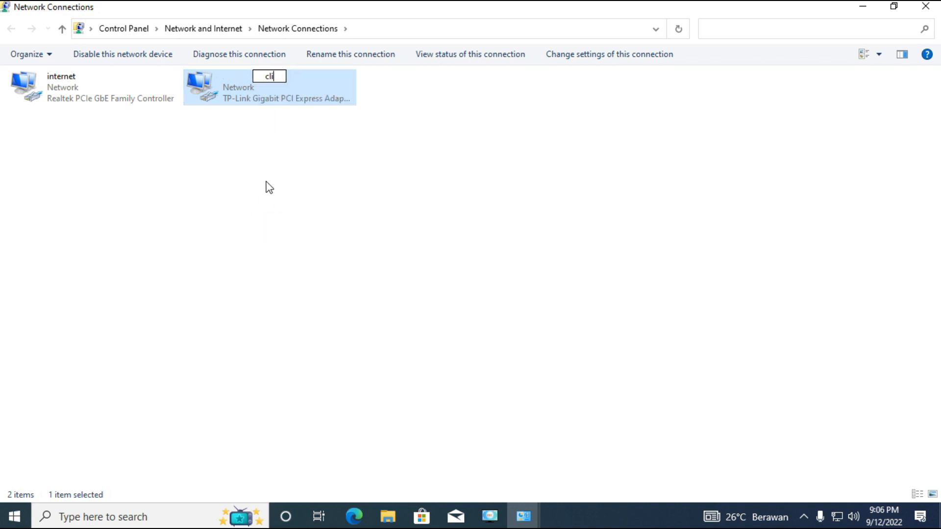
type("ent")
key("Return")
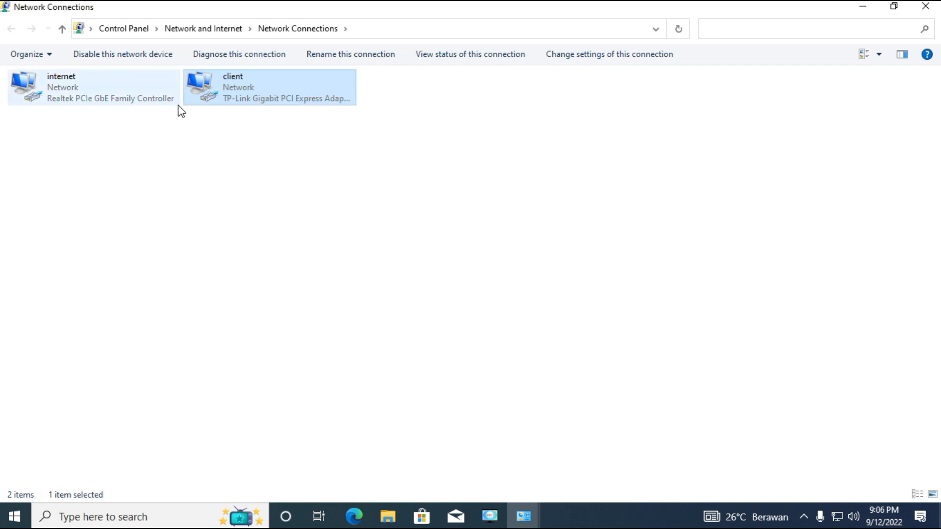
Check the IP and DNS assignment in the internet connection's TCP/IPv4 properties and accept the settings.
right_click(72, 92)
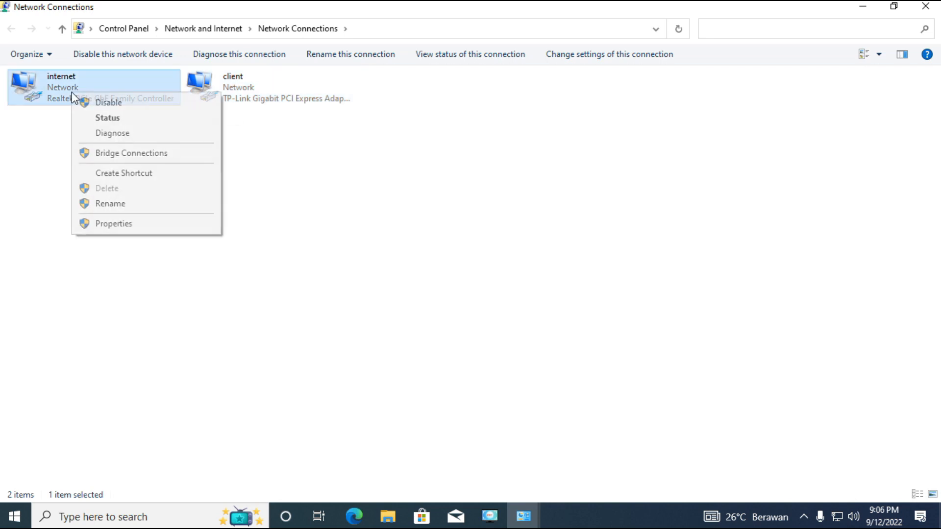
left_click(137, 223)
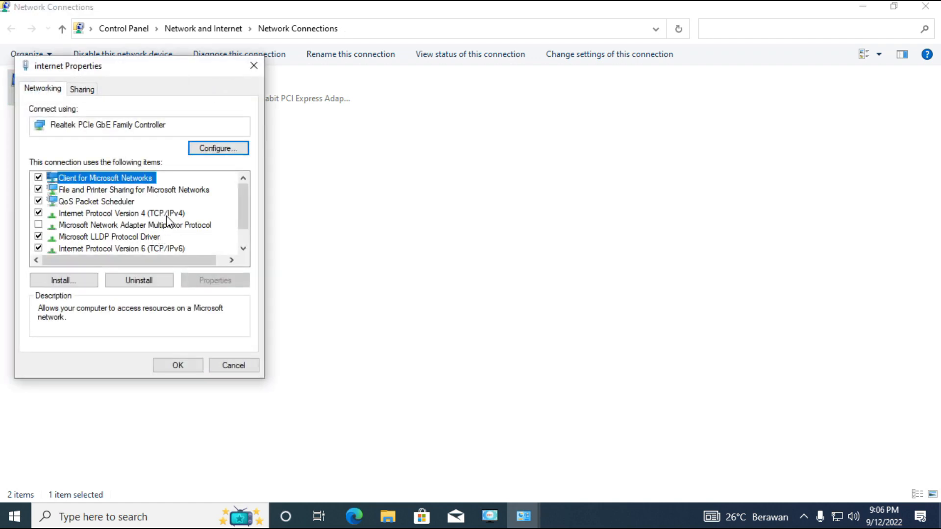
left_click(166, 214)
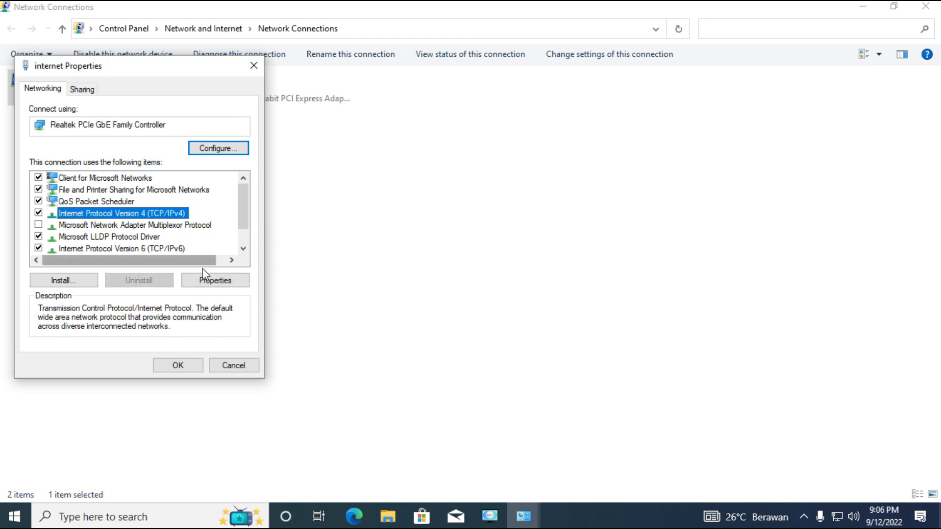
left_click(208, 281)
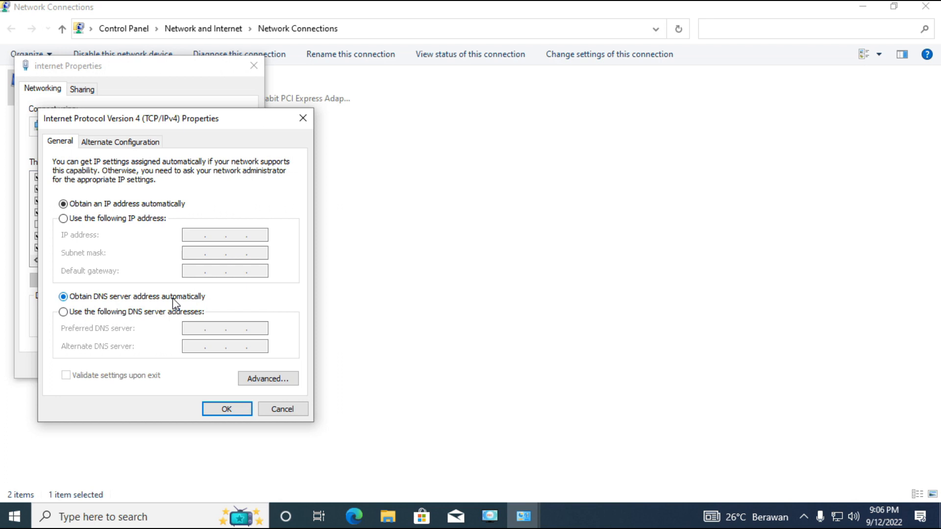
left_click(228, 411)
left_click(191, 371)
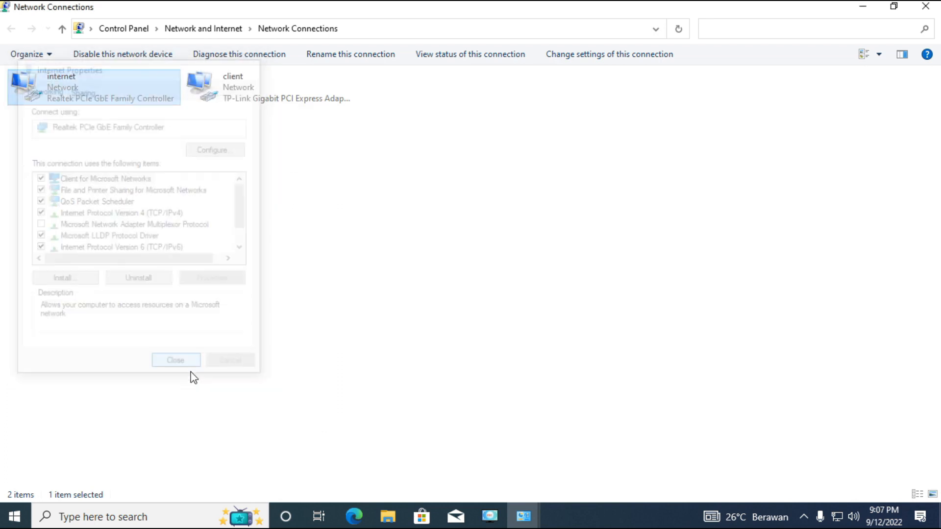
Open the TCP/IPv4 properties of the client connection.
left_click(244, 102)
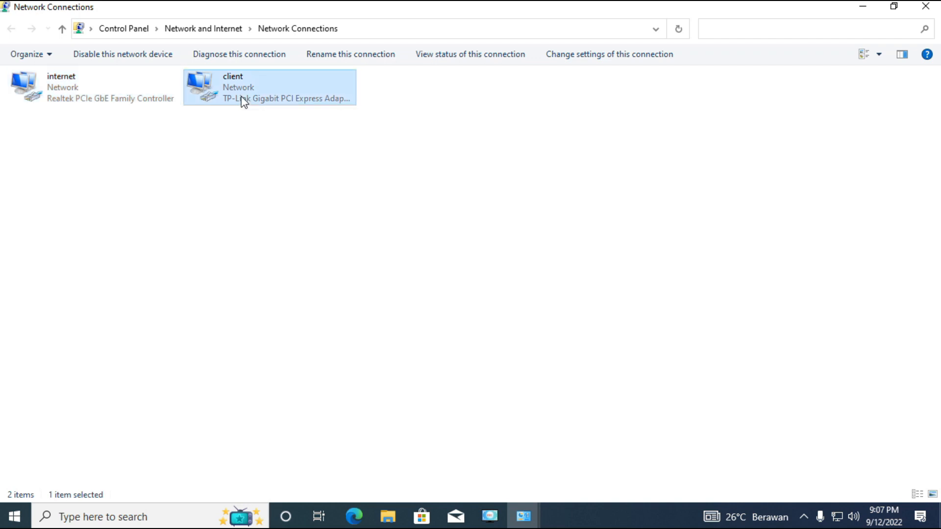
right_click(241, 97)
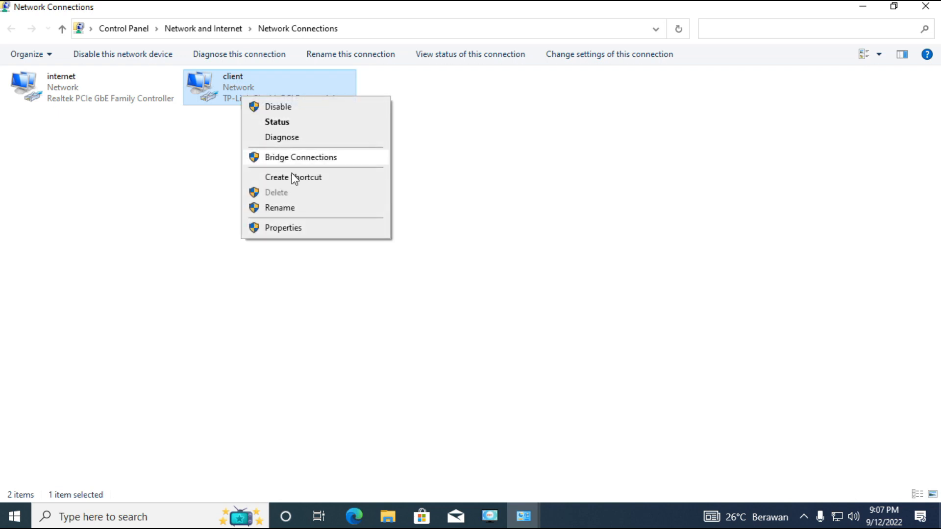
left_click(283, 228)
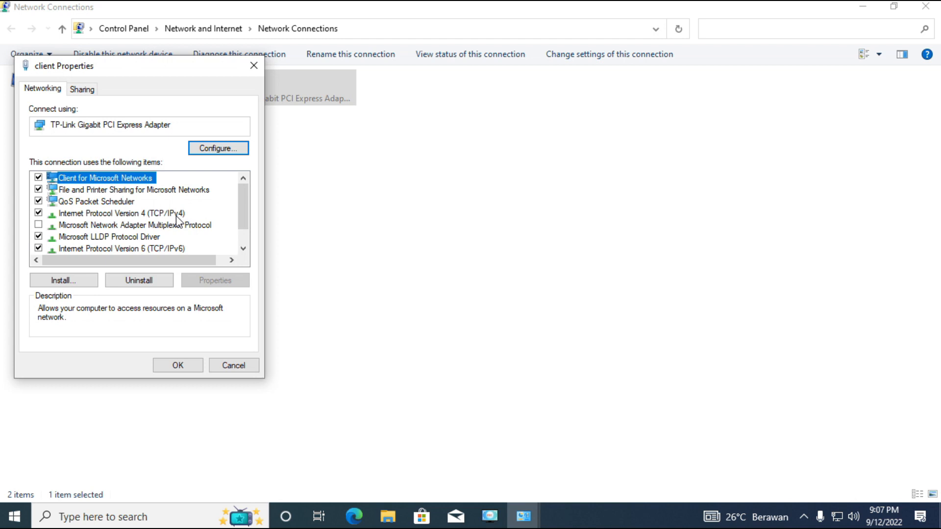
left_click(175, 215)
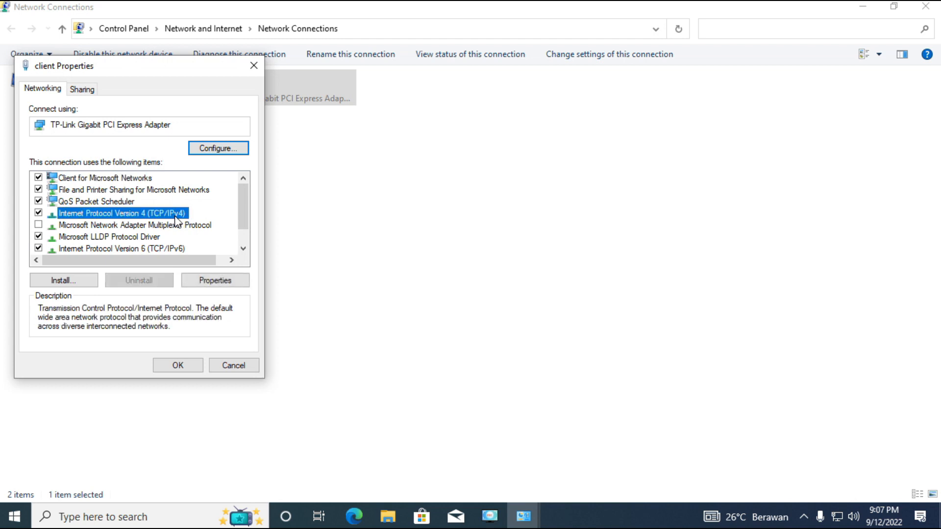
left_click(236, 281)
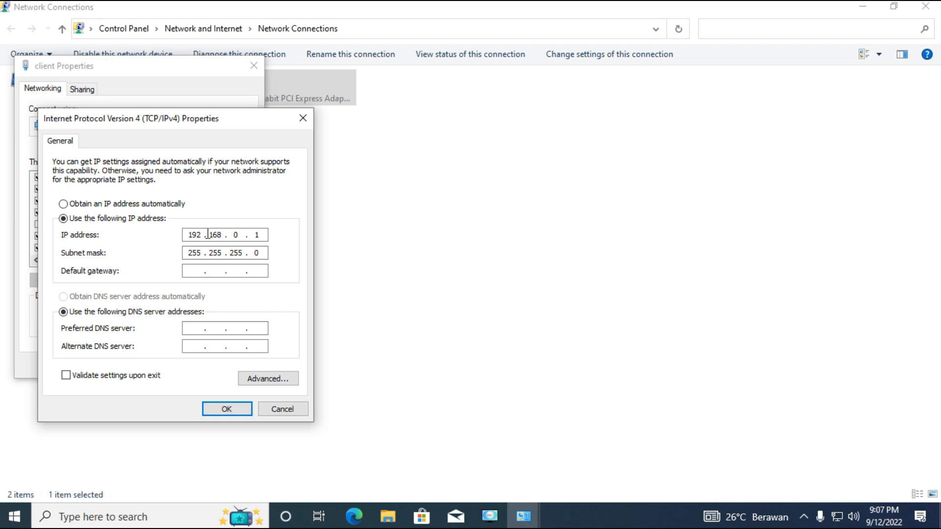
Go over the client connection's static IP address fields, accept the settings and close the network windows.
left_click_drag(241, 234, 187, 234)
left_click(248, 233)
left_click(259, 235)
double_click(260, 235)
left_click(259, 234)
key("Tab")
left_click(265, 235)
double_click(256, 235)
left_click(228, 412)
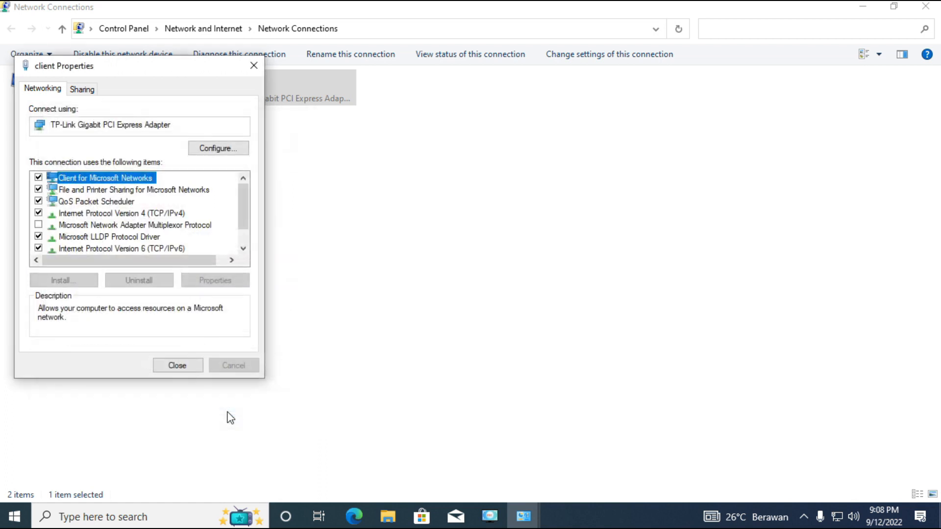
left_click(178, 365)
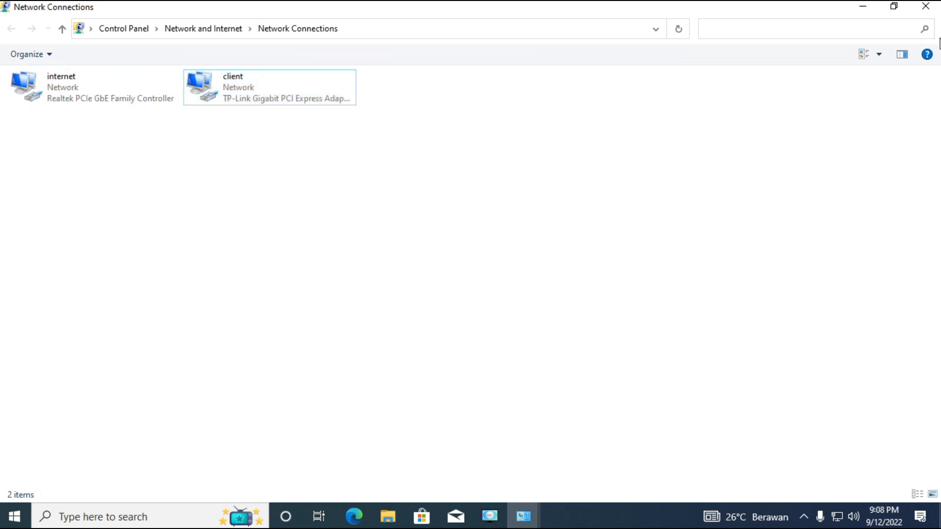
left_click(926, 6)
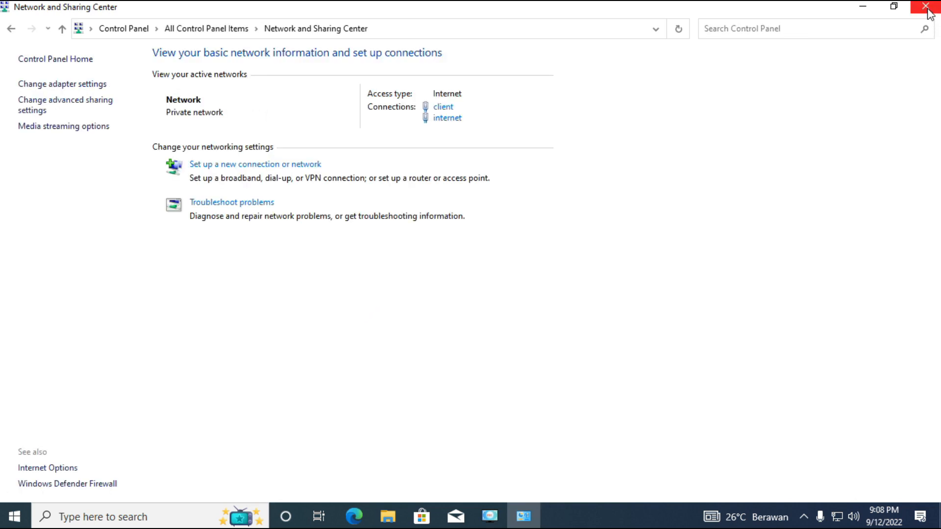
left_click(929, 9)
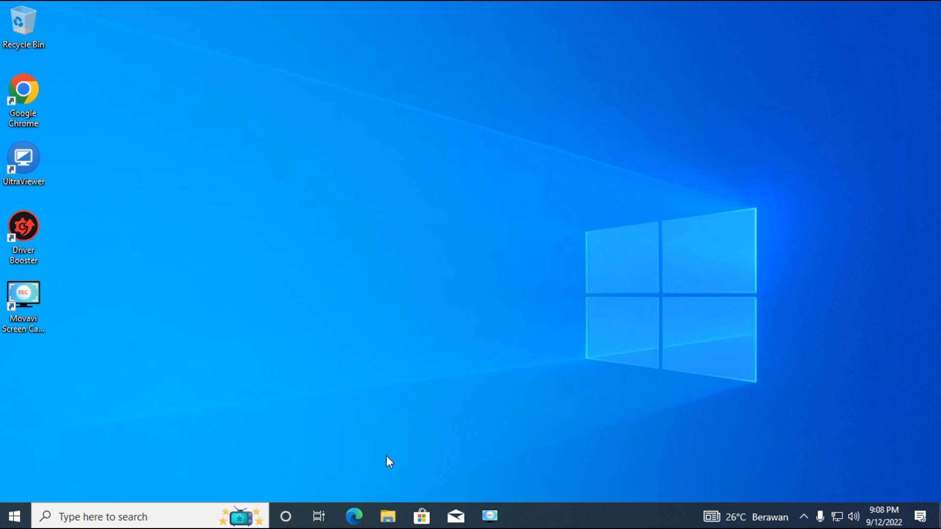
In File Explorer, create a folder named AKMI2022 in the root of Local Disk (C:).
left_click(387, 516)
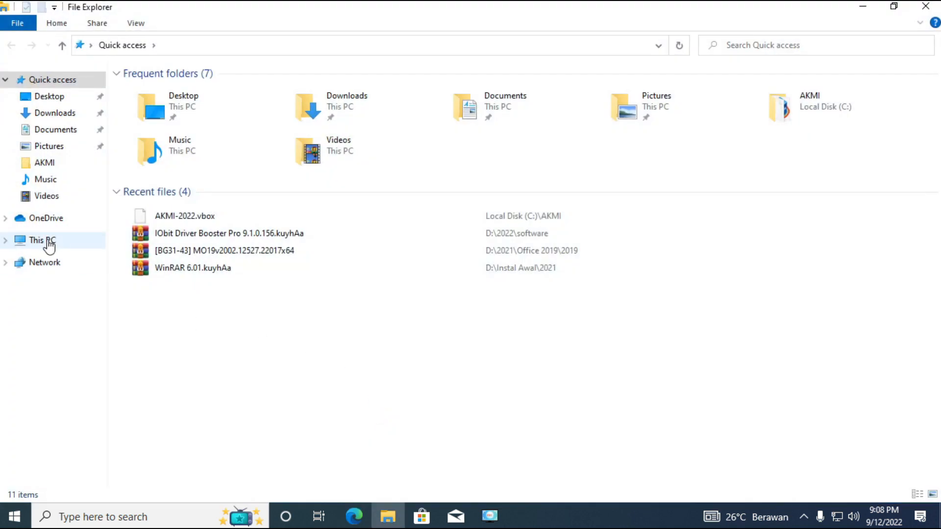
left_click(46, 241)
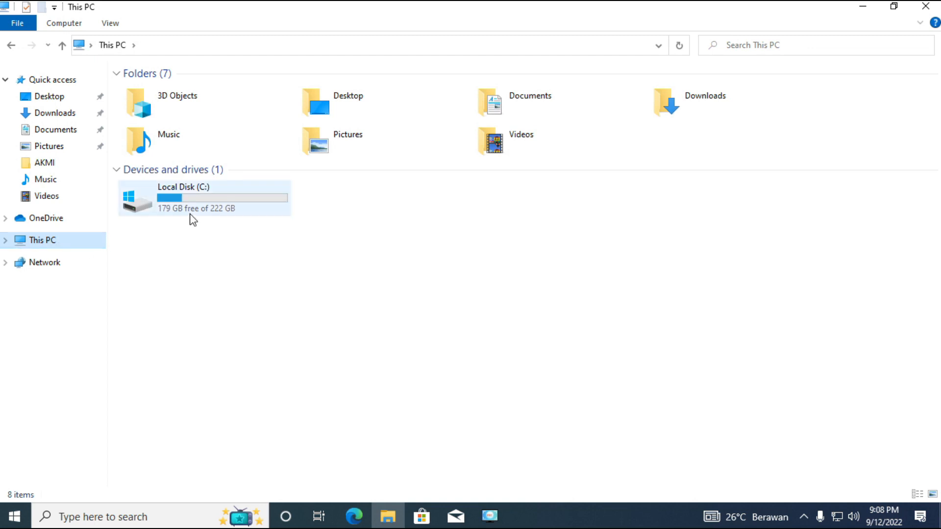
double_click(191, 208)
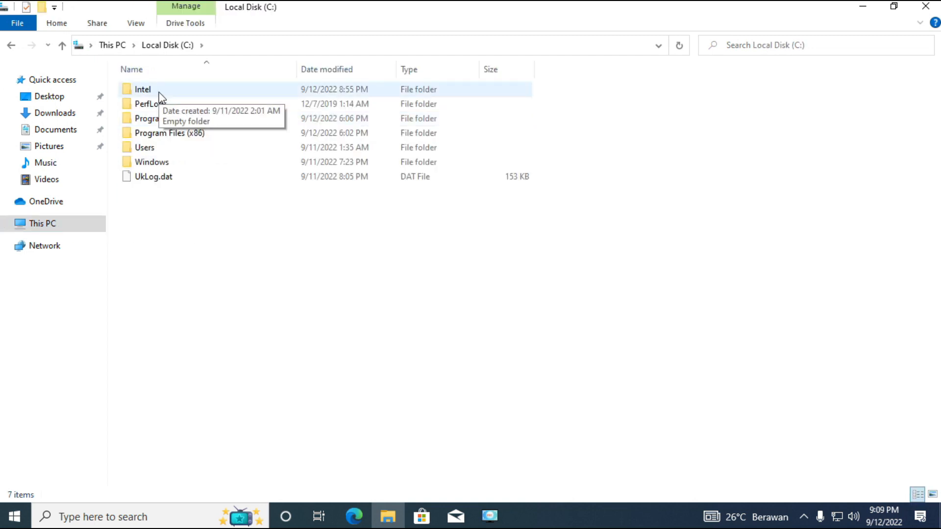
right_click(172, 222)
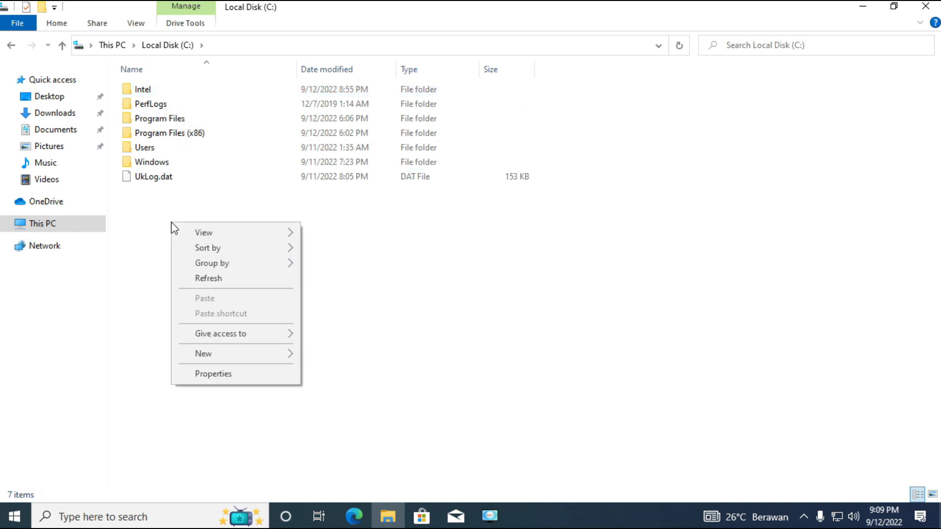
mouse_move(290, 354)
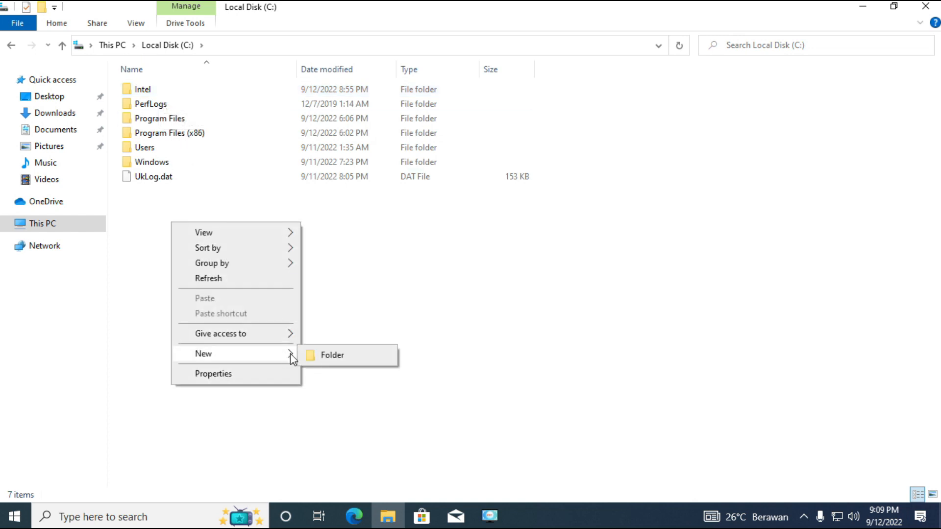
left_click(325, 355)
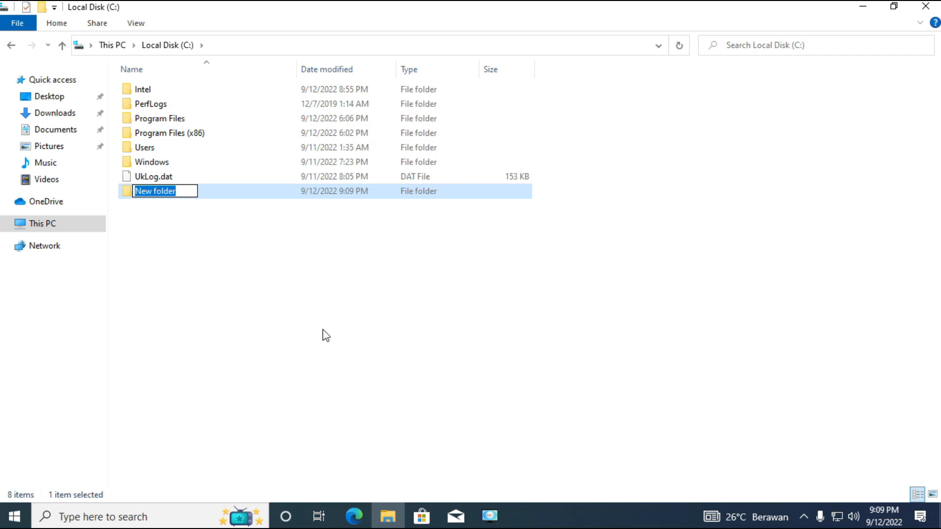
type("AKMI2022")
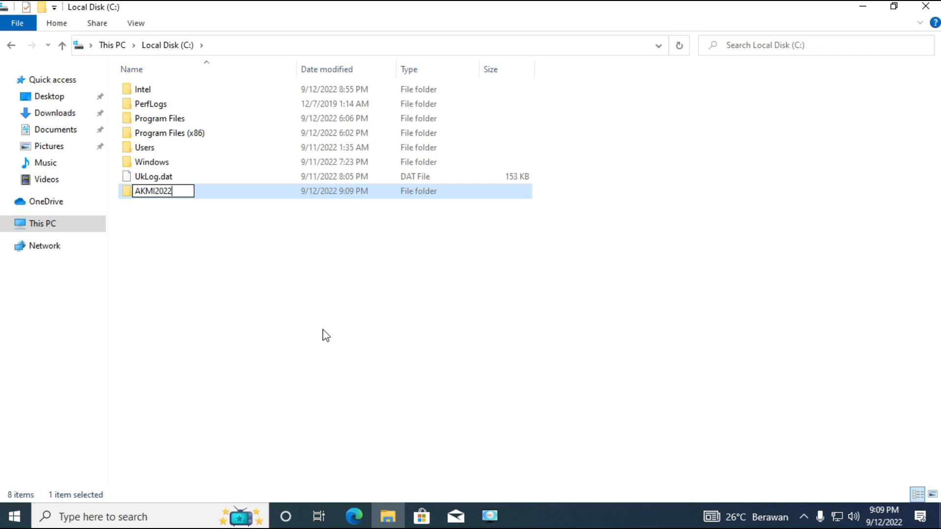
key("Return")
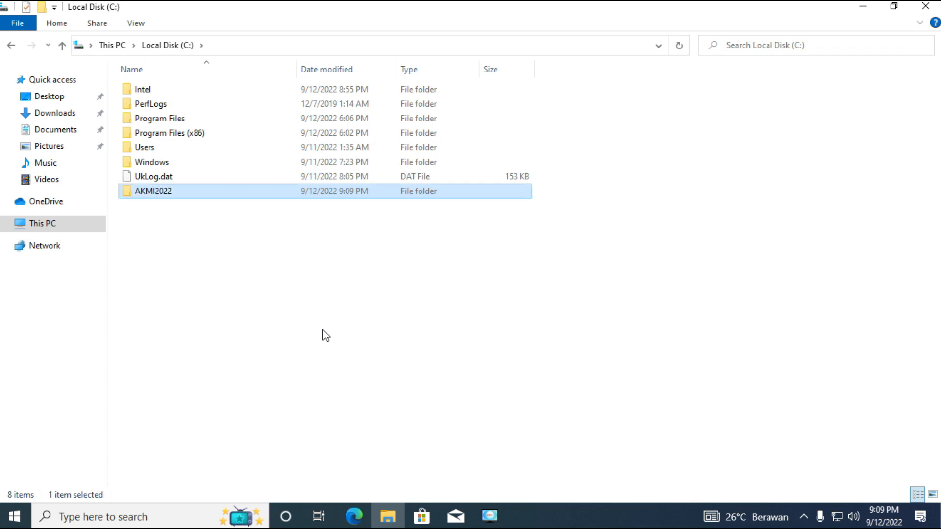
left_click(326, 336)
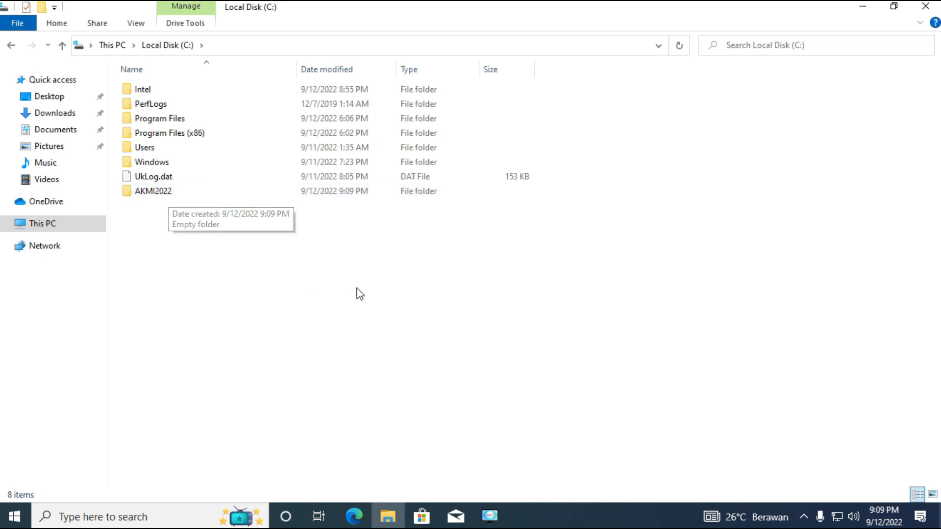
Switch to Windows Security and turn off Real-time protection in the Virus & threat protection settings.
left_click(804, 516)
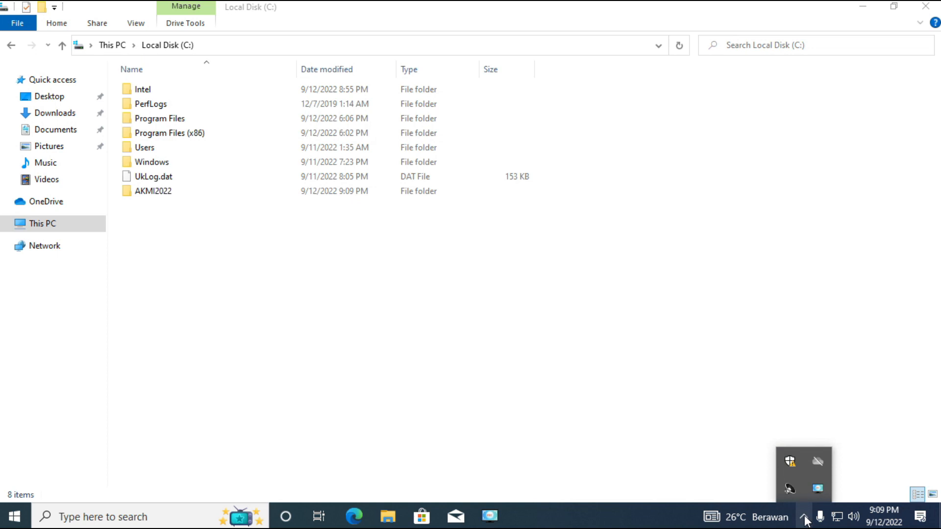
left_click(791, 464)
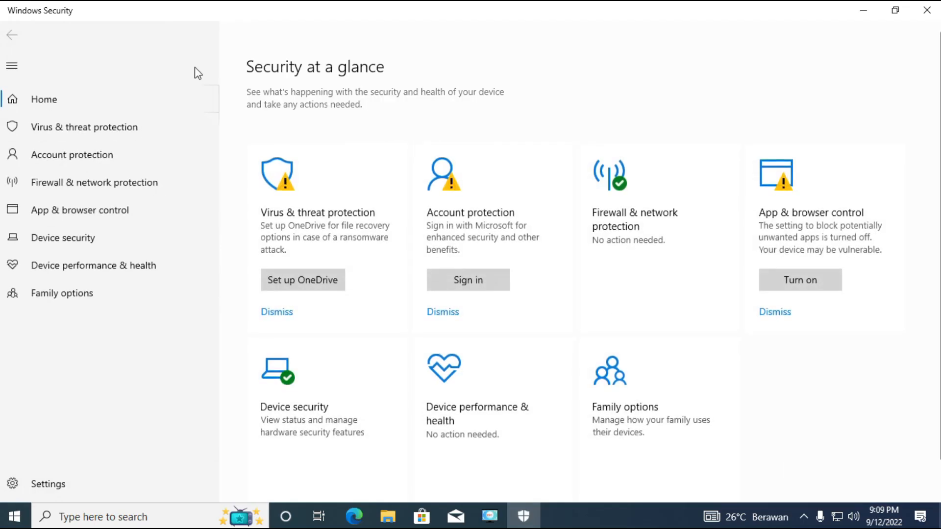
left_click(113, 123)
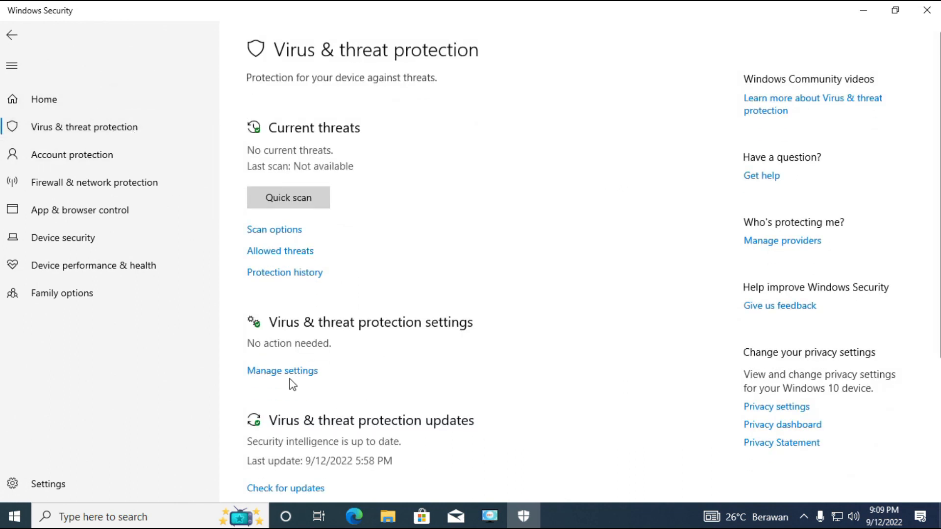
left_click(290, 378)
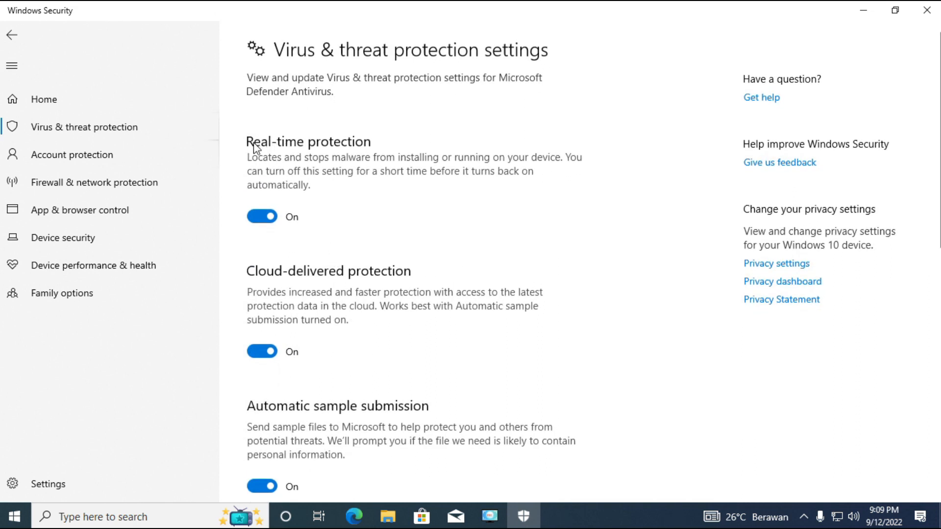
left_click(260, 216)
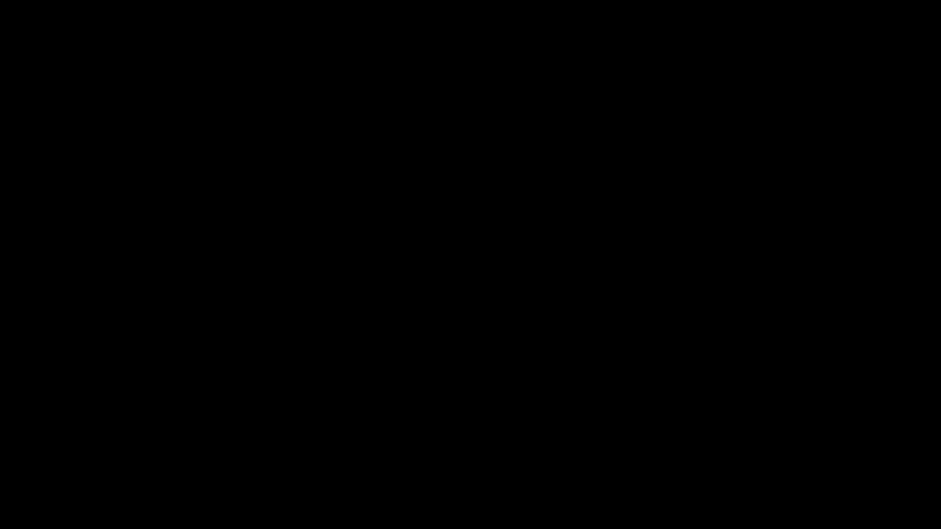
left_click(386, 349)
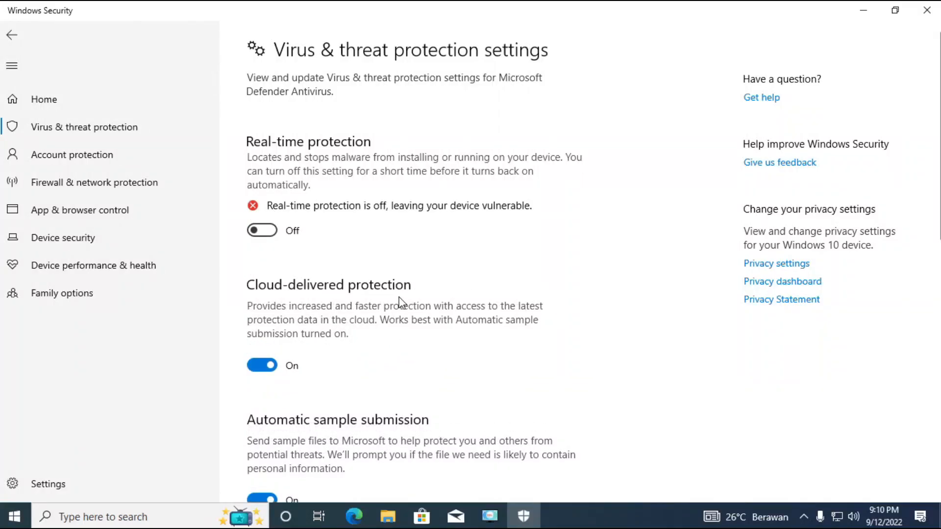
Open the Microsoft Defender Antivirus exclusions and start adding an exclusion.
scroll(401, 303, "down", 6)
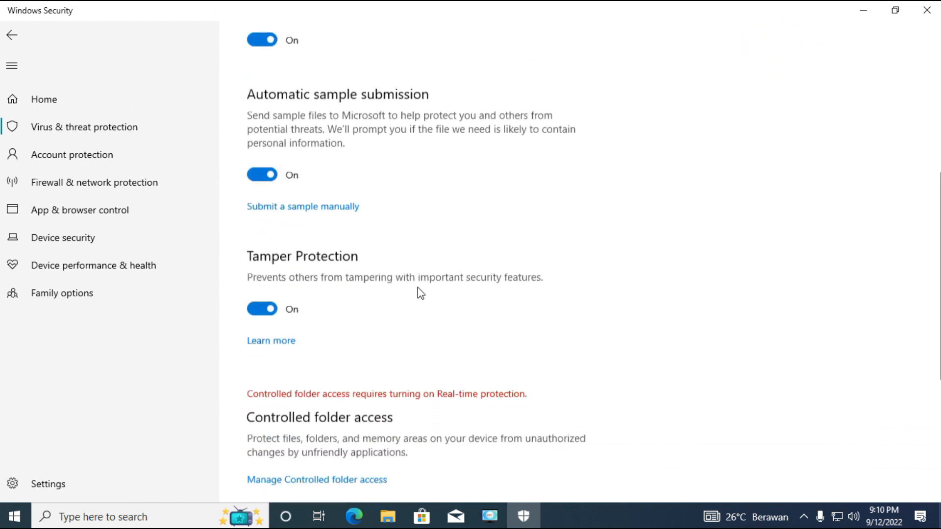
scroll(421, 293, "down", 5)
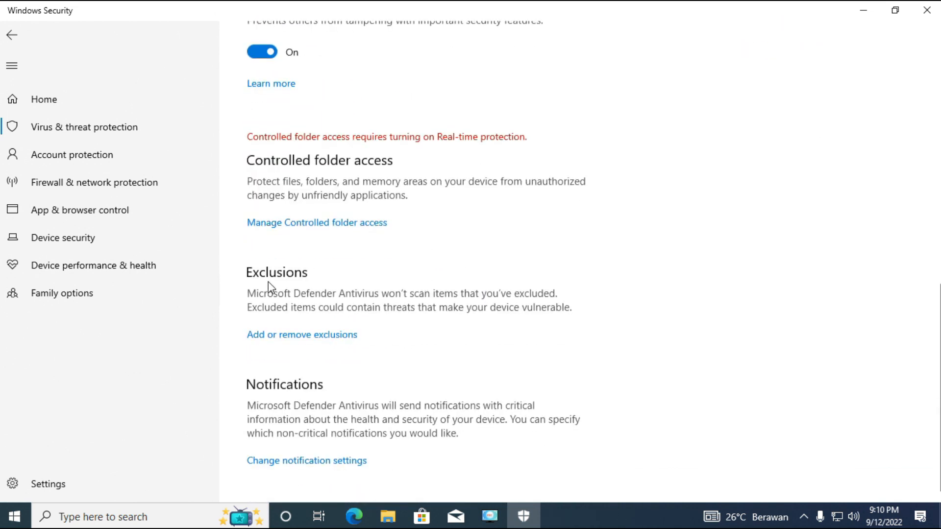
left_click(294, 338)
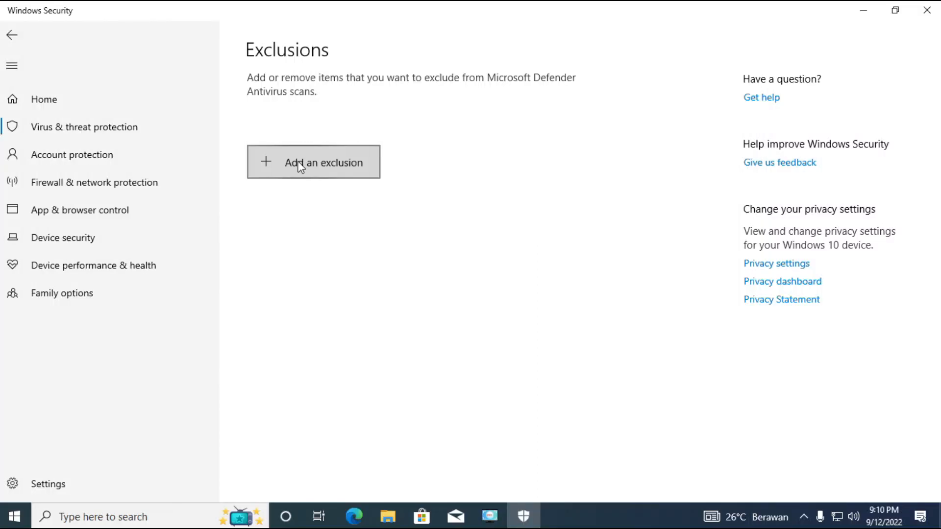
left_click(298, 161)
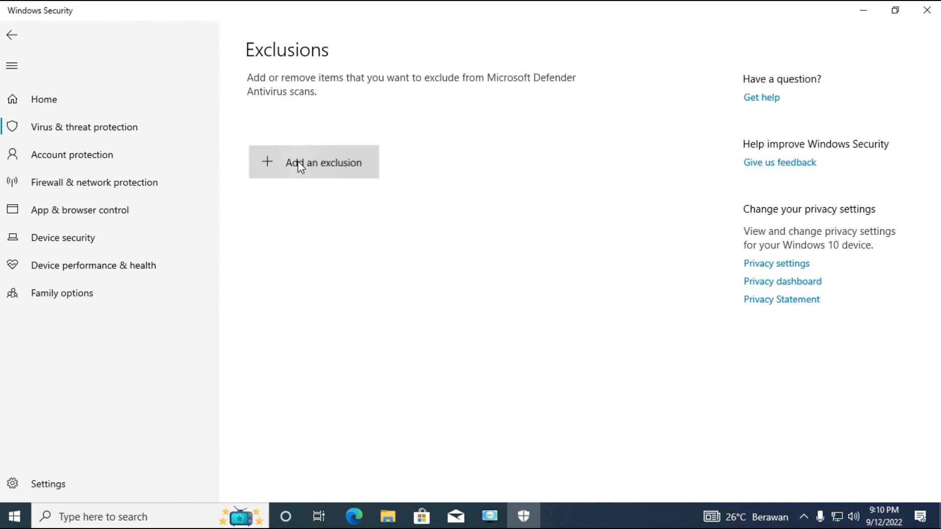
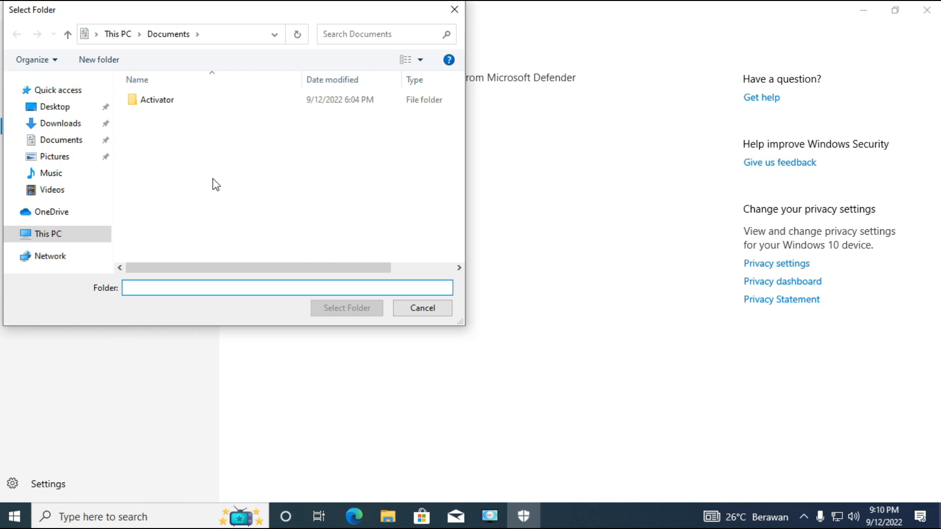
Exclude the folder AKMI2022 on Local Disk (C:) from Defender scans, and close Windows Security and File Explorer.
left_click(53, 240)
scroll(216, 226, "down", 5)
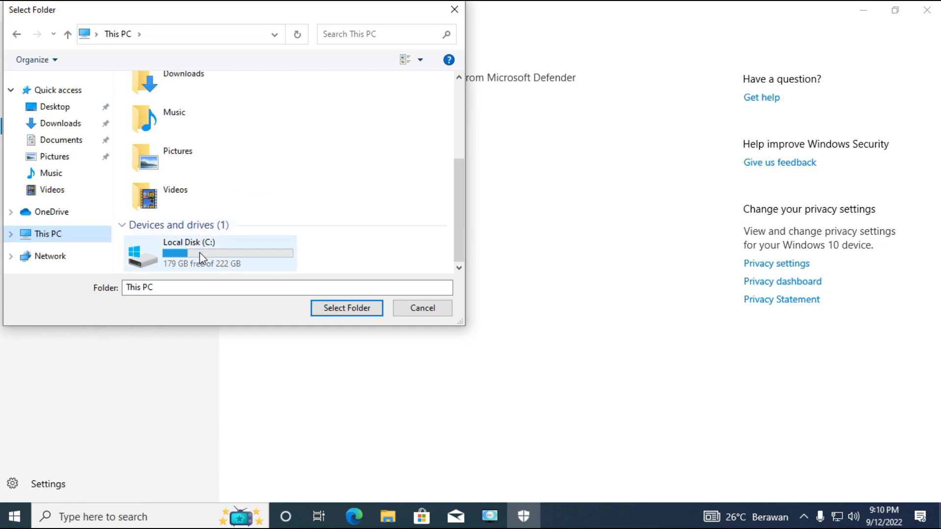
left_click(199, 253)
double_click(199, 253)
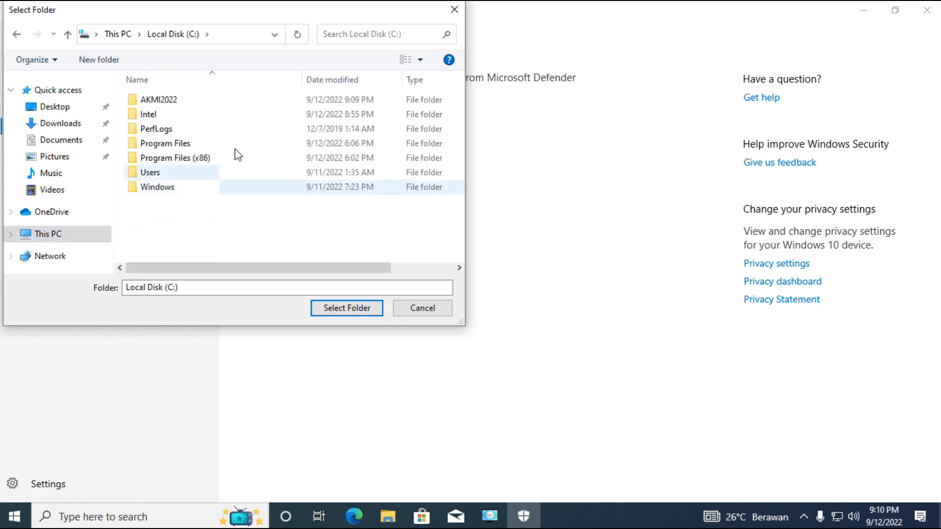
left_click(172, 102)
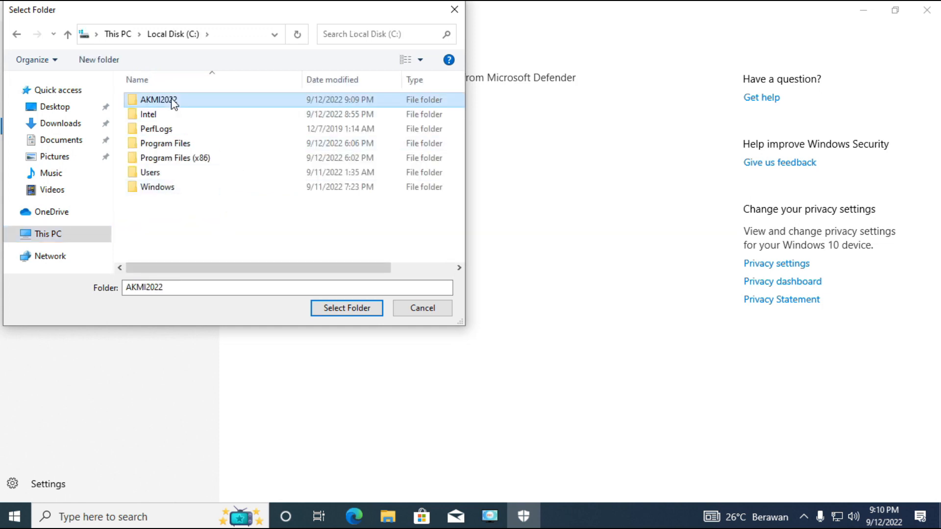
left_click(347, 308)
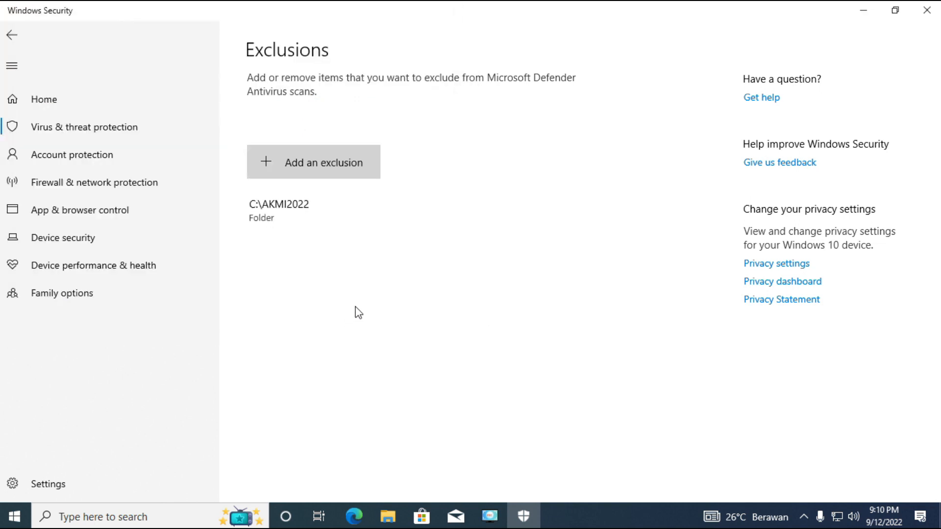
left_click(935, 14)
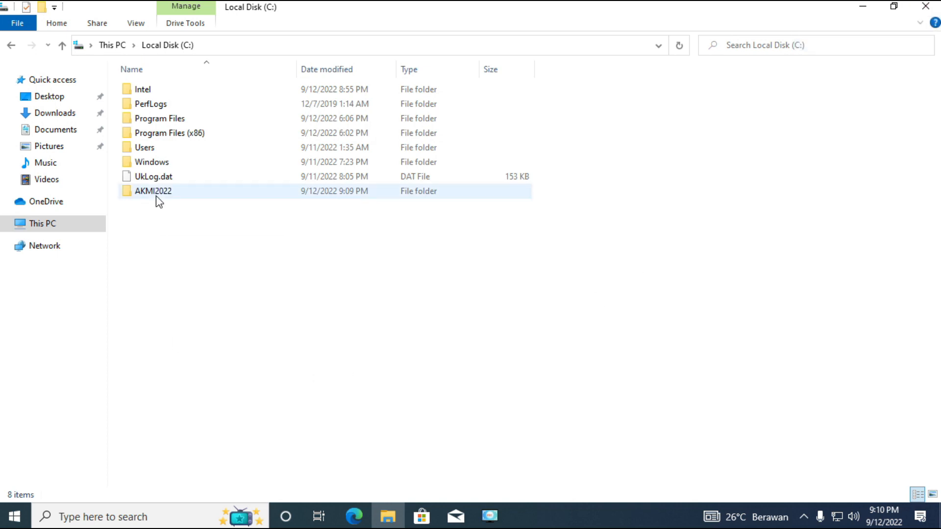
left_click(925, 6)
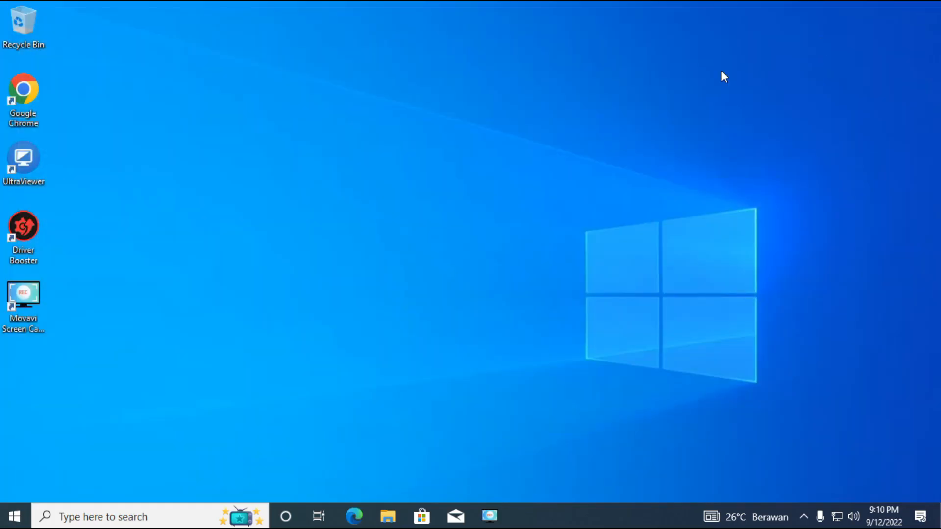
In Google Chrome, log in to pdakmi.kemenag.go.id with the prefilled credentials and read the Info AKMI announcements on the dashboard.
double_click(24, 89)
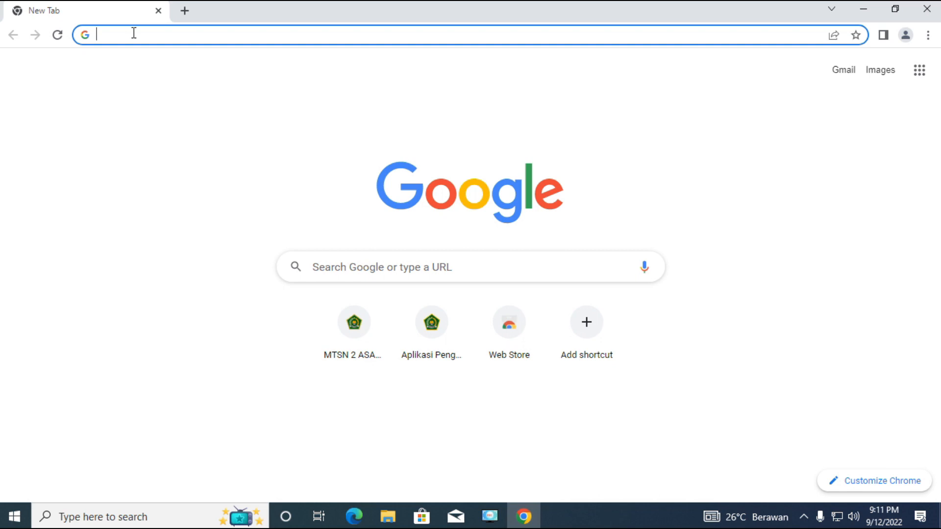
type("PDakmi.kemenag.go.id")
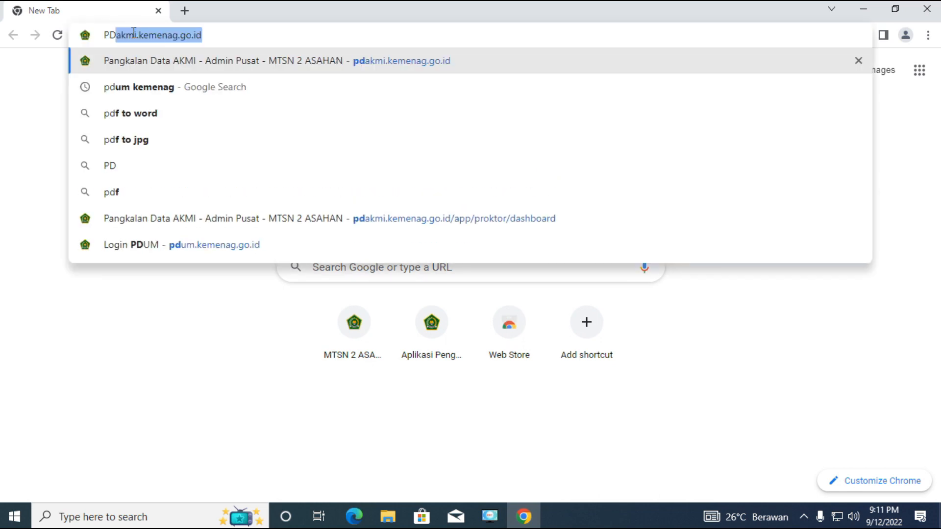
key("Return")
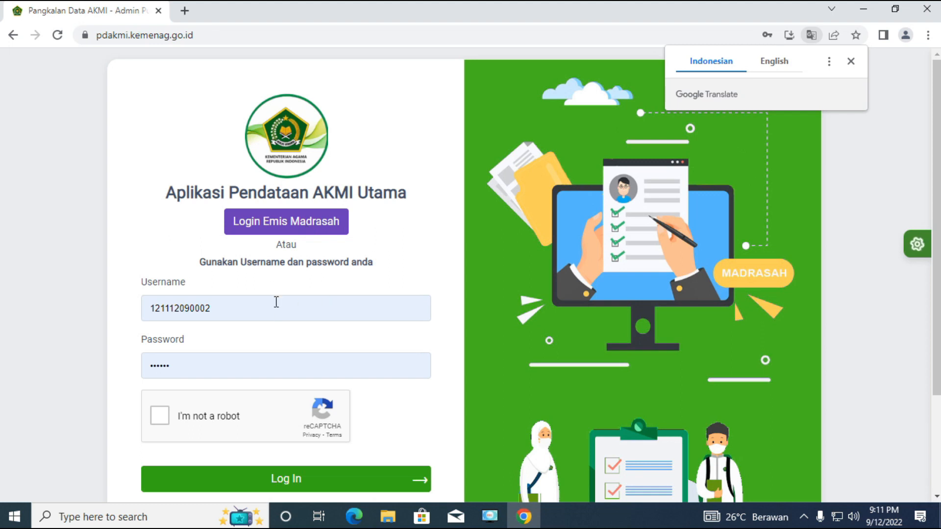
left_click(205, 421)
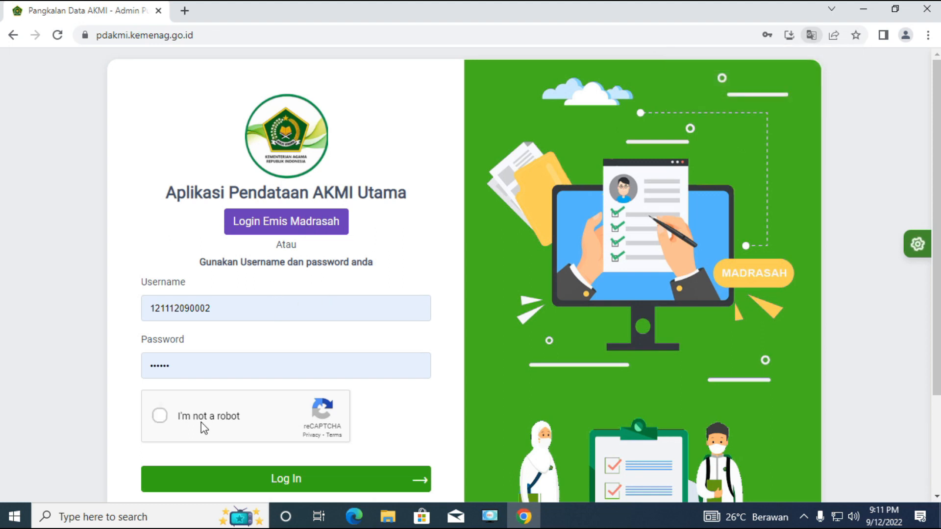
left_click(290, 480)
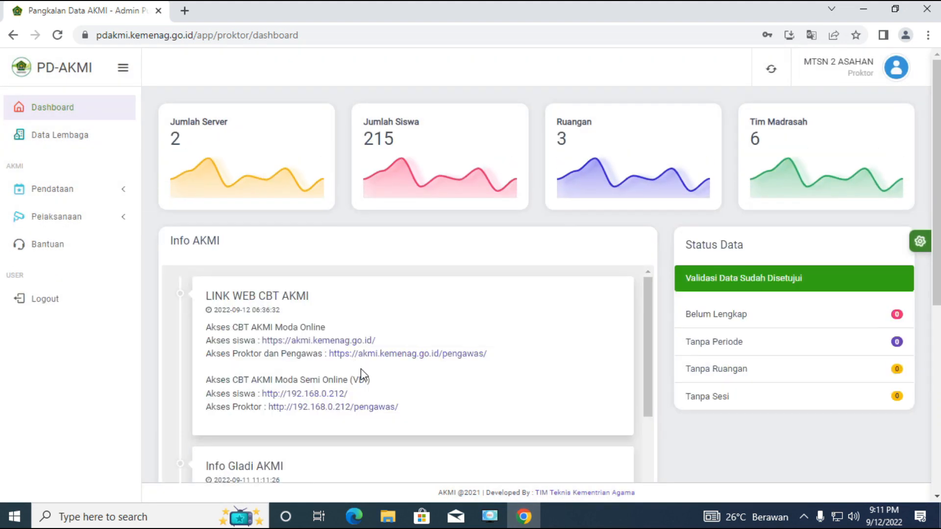
scroll(360, 369, "down", 4)
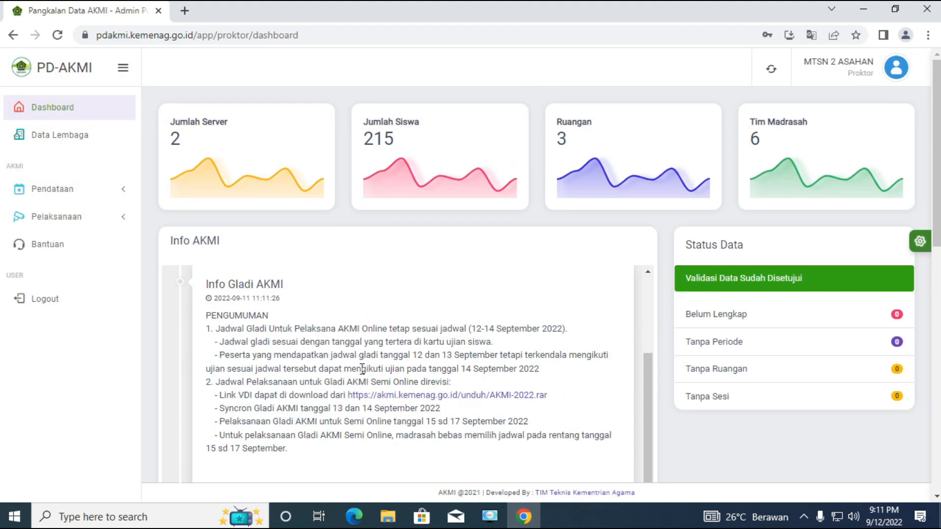
scroll(275, 304, "up", 3)
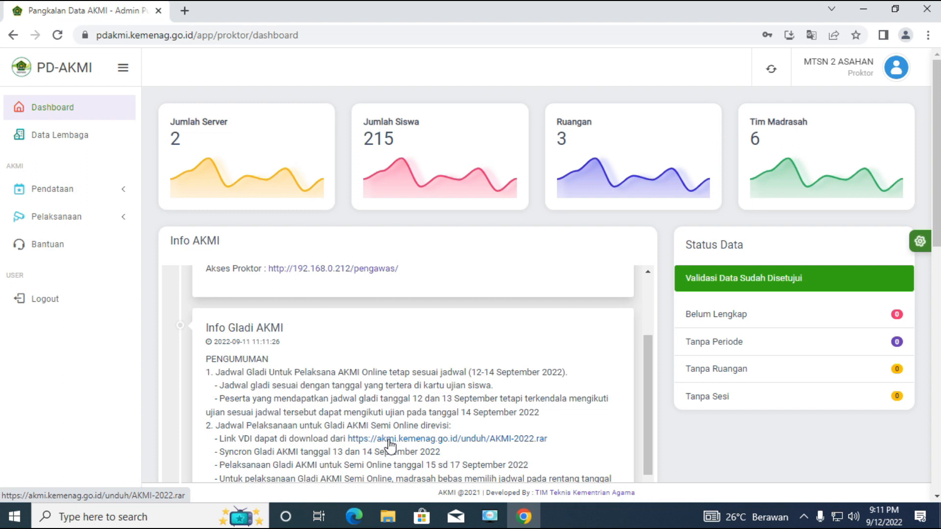
Search Google for VIRTUAL BOX in a new tab and download the VirtualBox 6.1.38 package for Windows hosts from virtualbox.org.
left_click(185, 12)
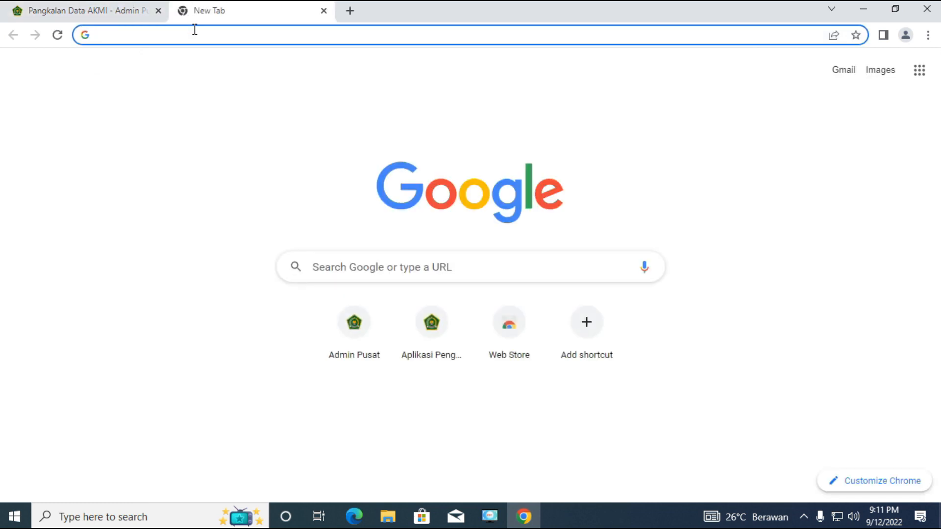
type("VIRT")
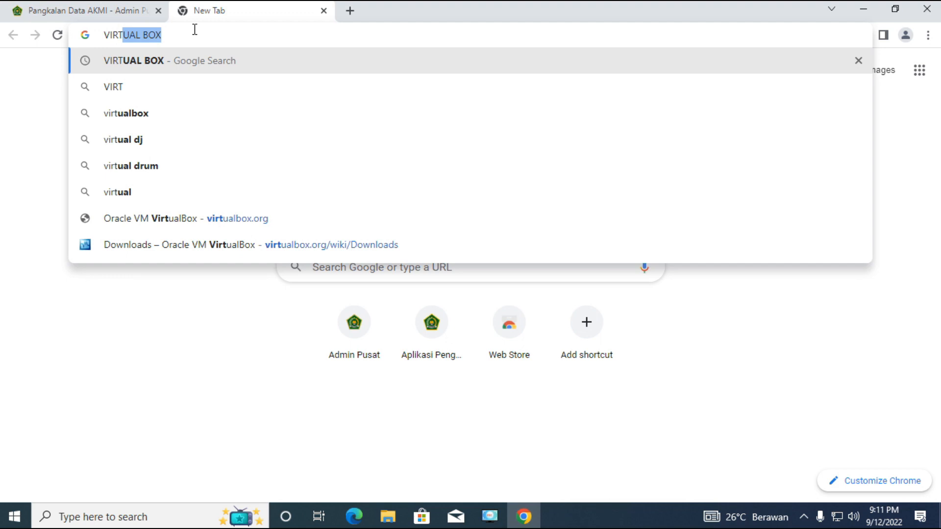
key("Return")
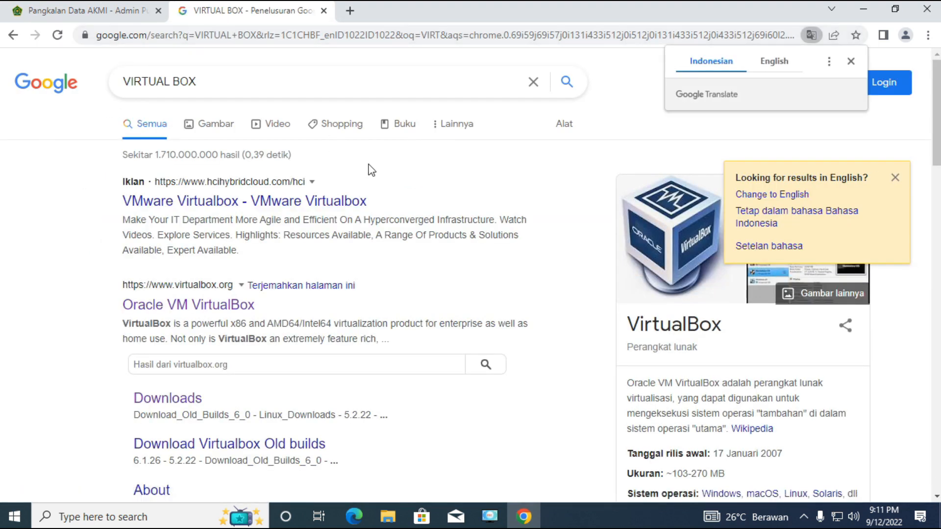
left_click(185, 406)
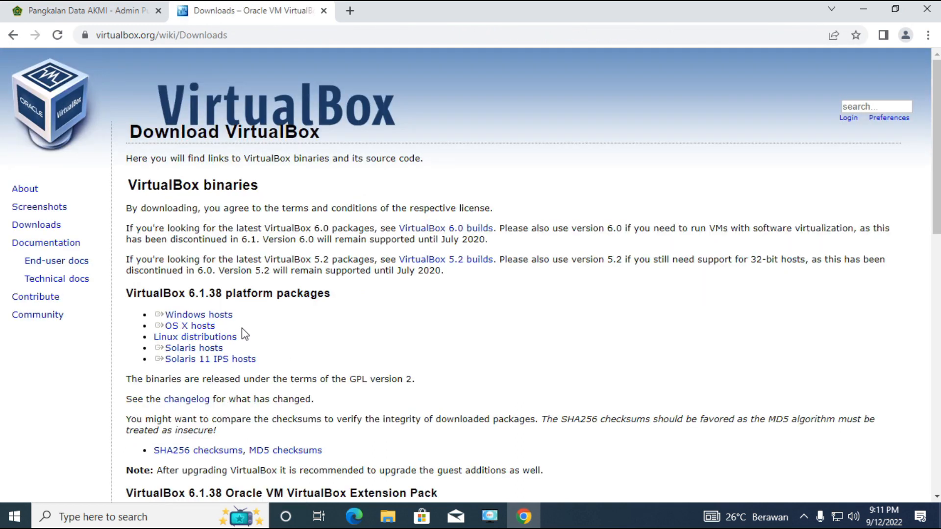
left_click(221, 319)
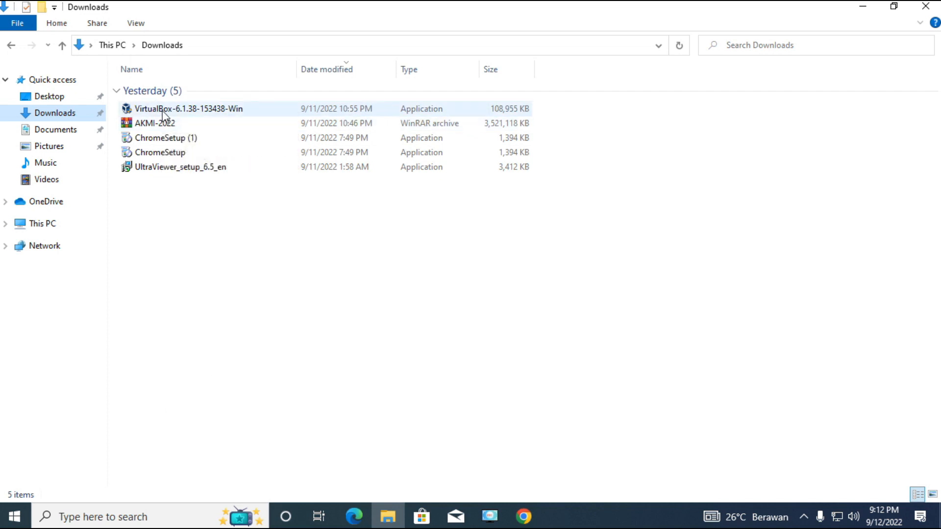
In File Explorer, move the VirtualBox-6.1.38-153438-Win installer and the AKMI-2022 archive from Downloads into C:\AKMI2022.
left_click(162, 110)
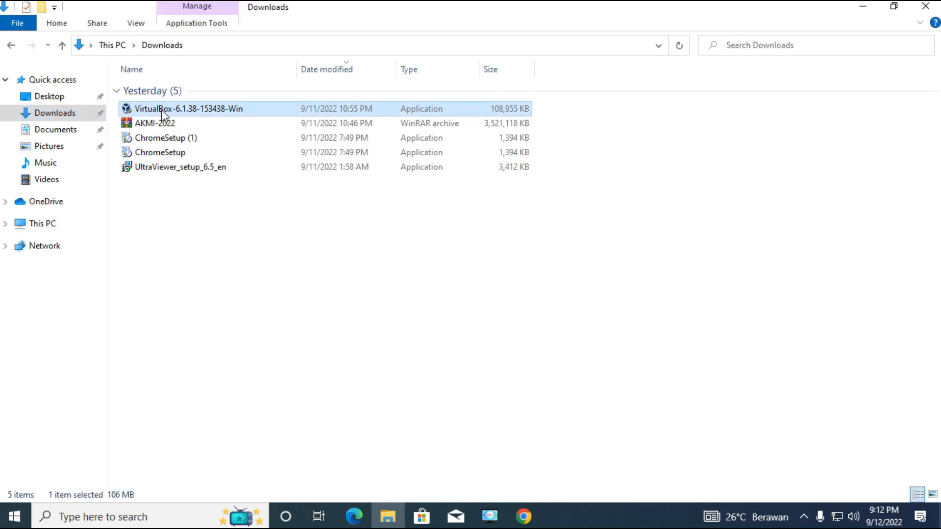
left_click(163, 123, "shift")
right_click(207, 128)
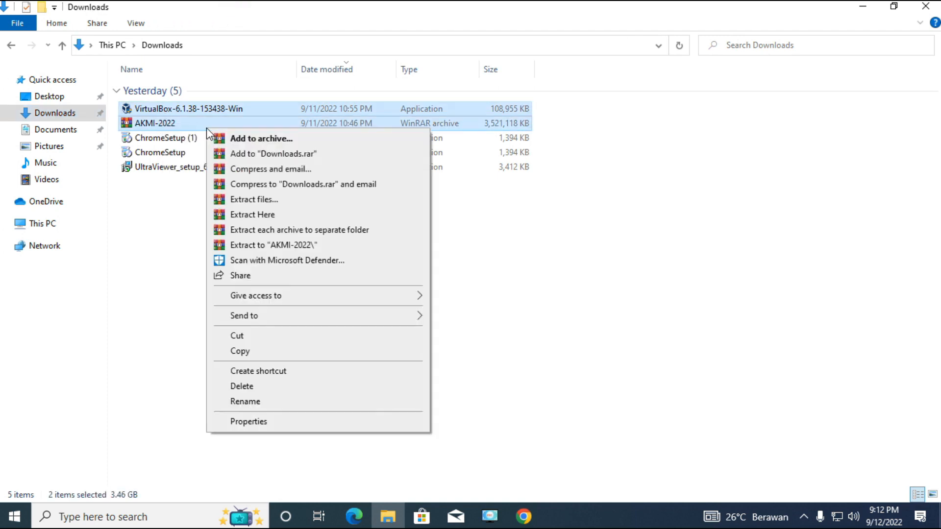
left_click(254, 337)
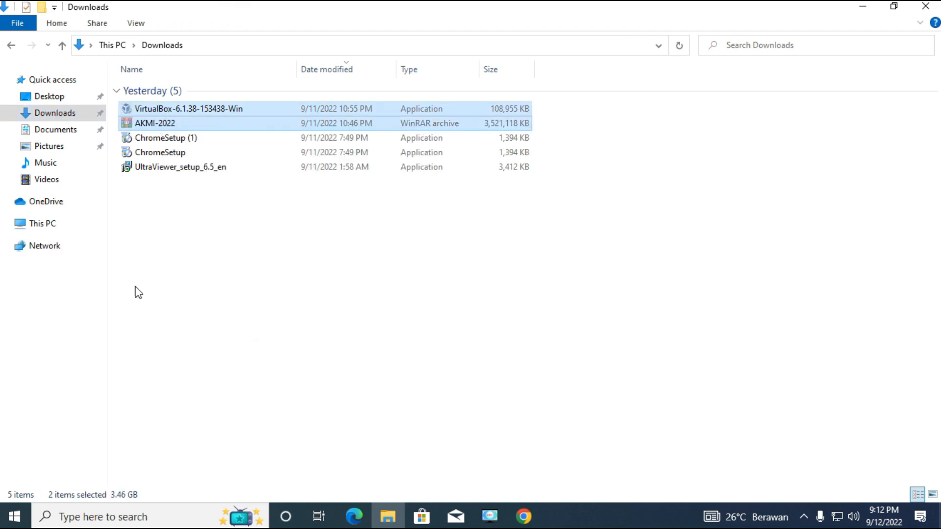
left_click(54, 228)
double_click(180, 197)
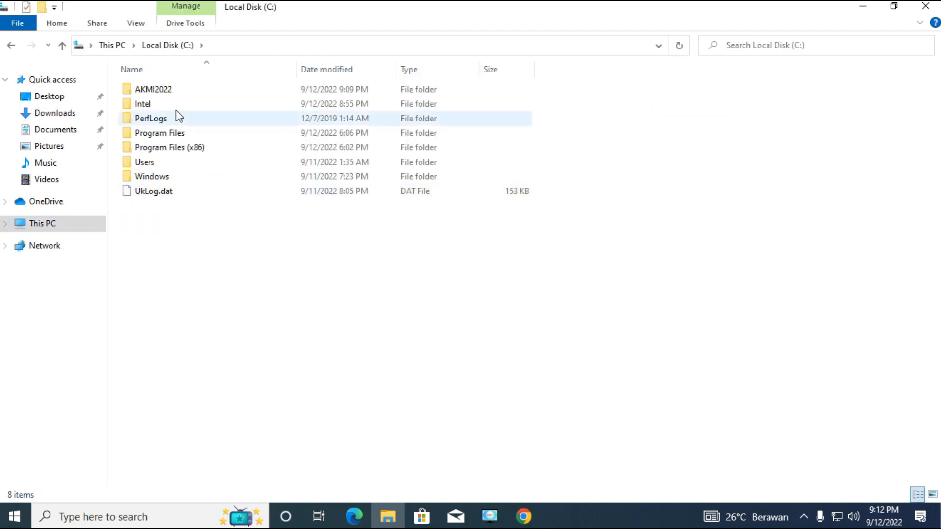
double_click(154, 91)
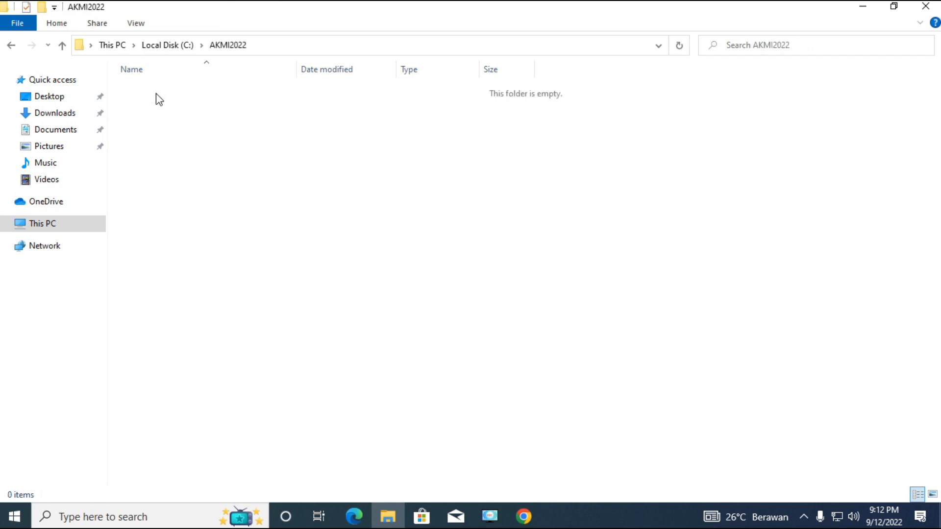
right_click(184, 127)
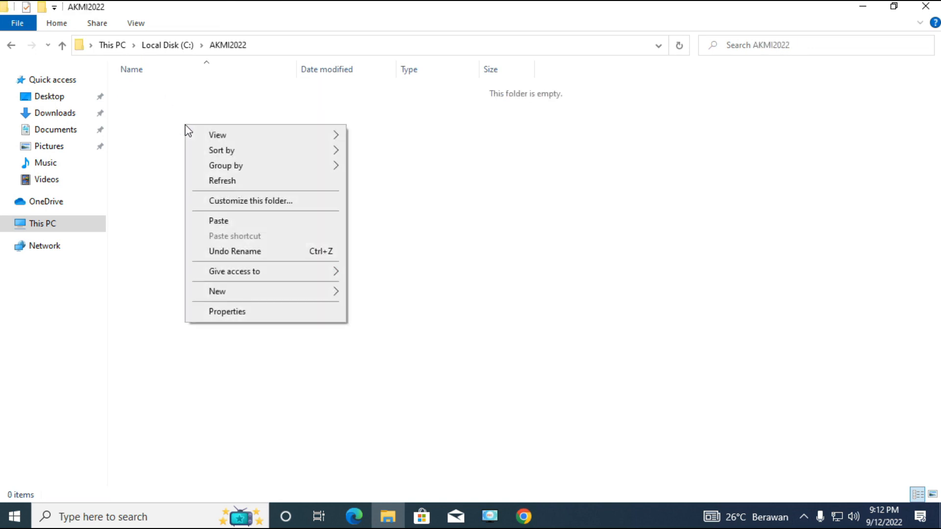
left_click(229, 222)
left_click(226, 210)
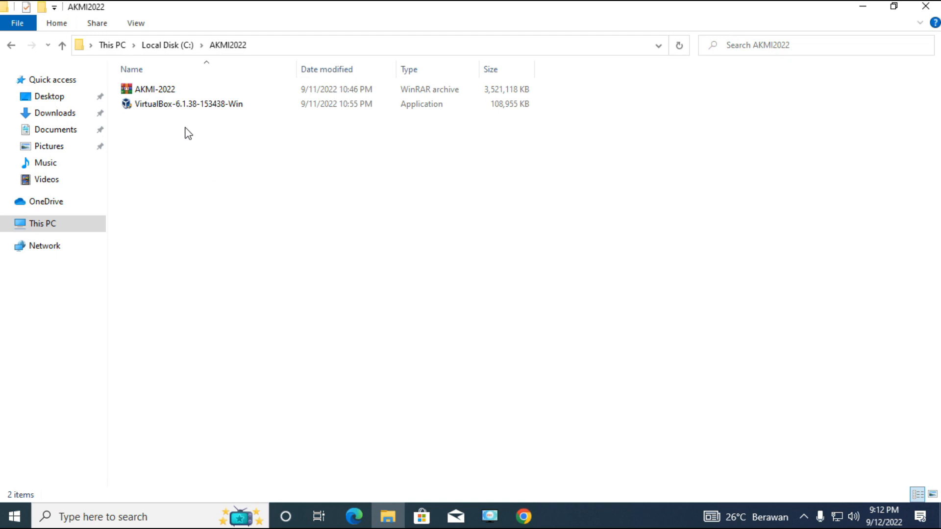
Install Oracle VM VirtualBox 6.1.38 with the default options, and finish without starting it after installation.
double_click(180, 105)
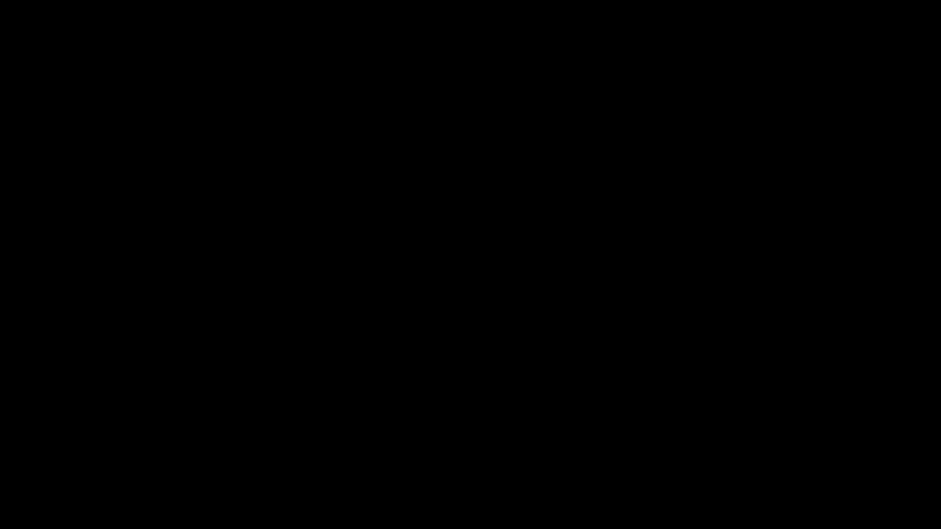
left_click(404, 355)
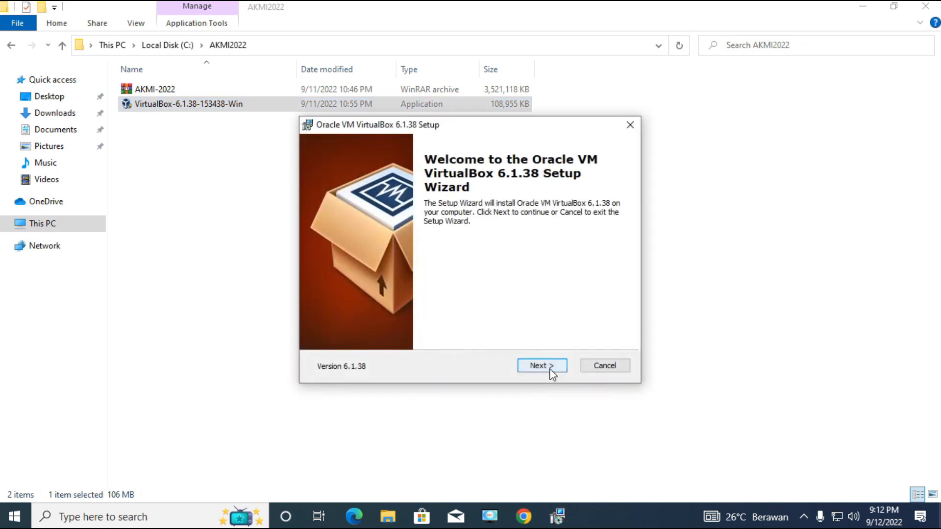
left_click(551, 372)
left_click(552, 372)
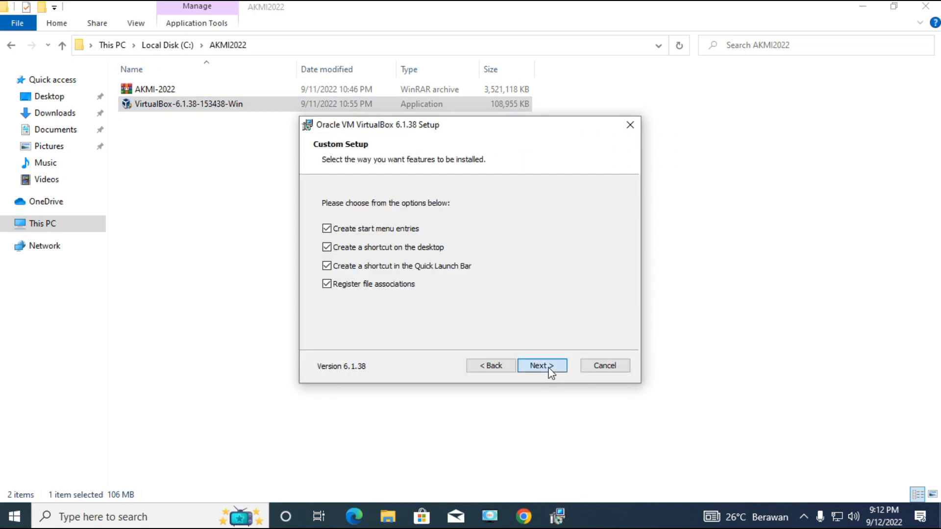
left_click(552, 372)
left_click(549, 369)
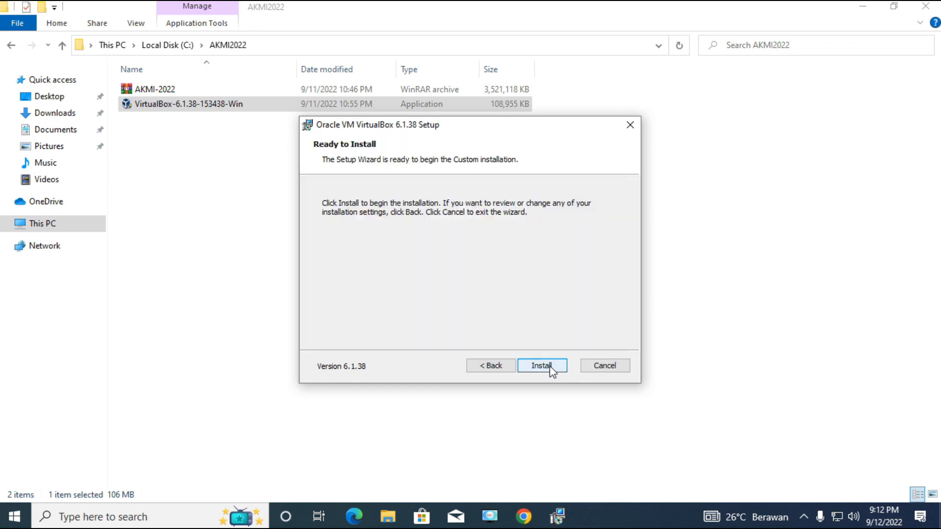
left_click(551, 371)
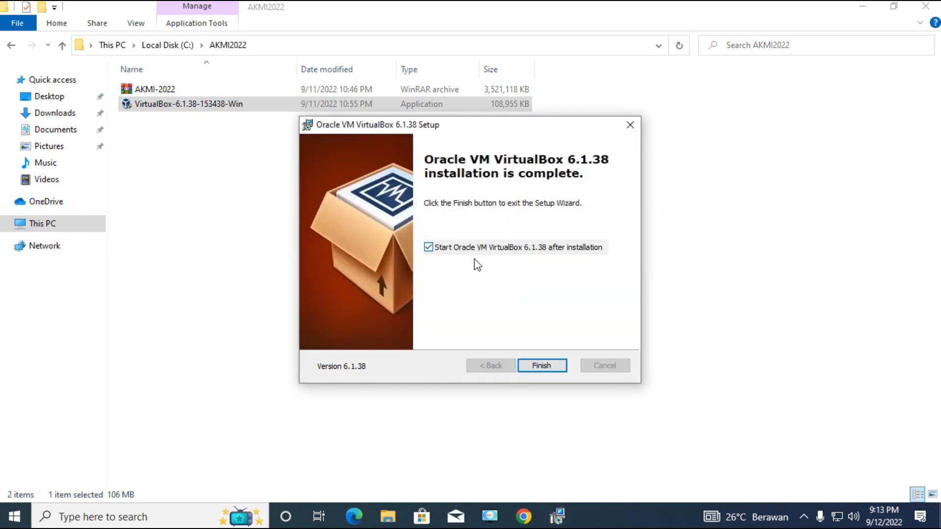
left_click(428, 247)
left_click(541, 367)
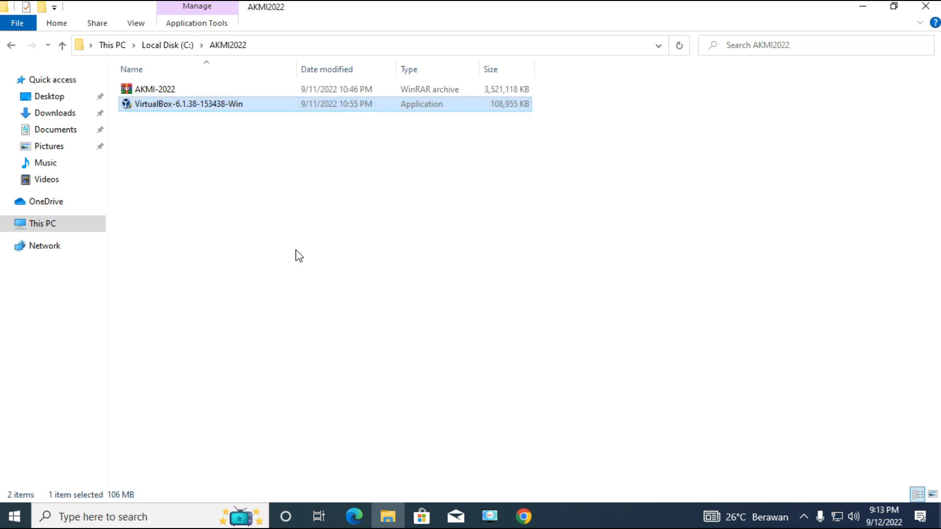
Extract the AKMI-2022 WinRAR archive directly into the AKMI2022 folder and clear the file selection.
left_click(154, 91)
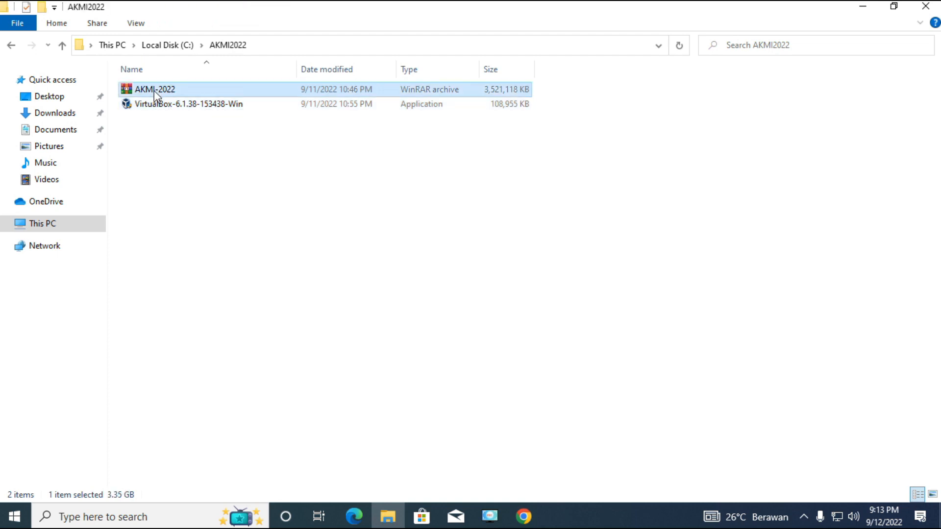
right_click(154, 90)
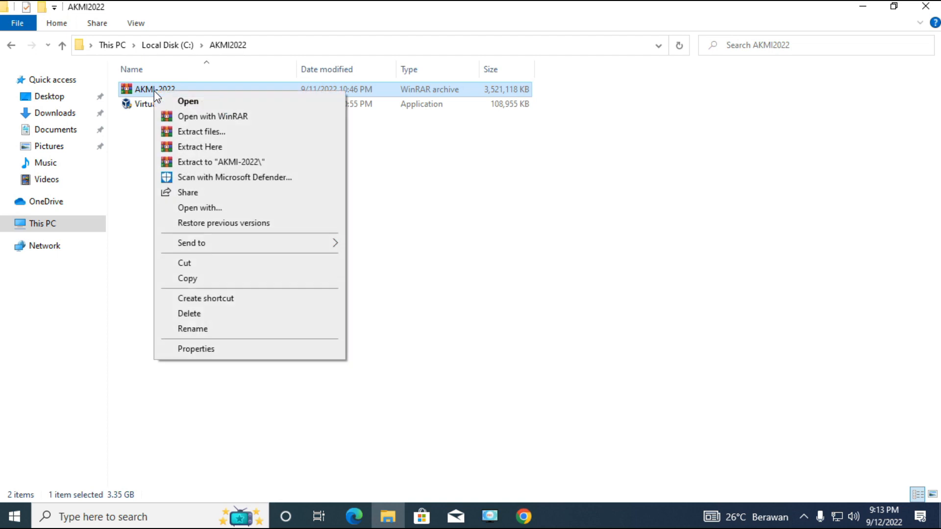
left_click(226, 146)
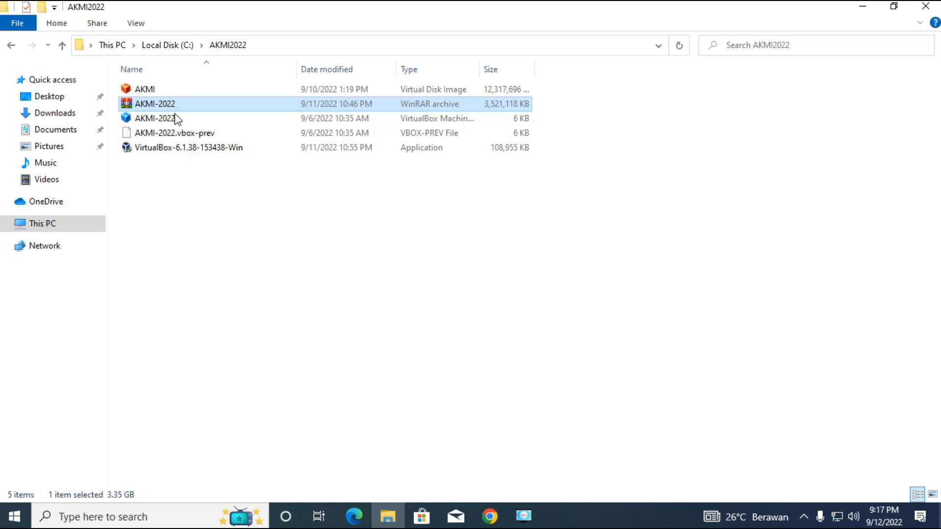
left_click(194, 193)
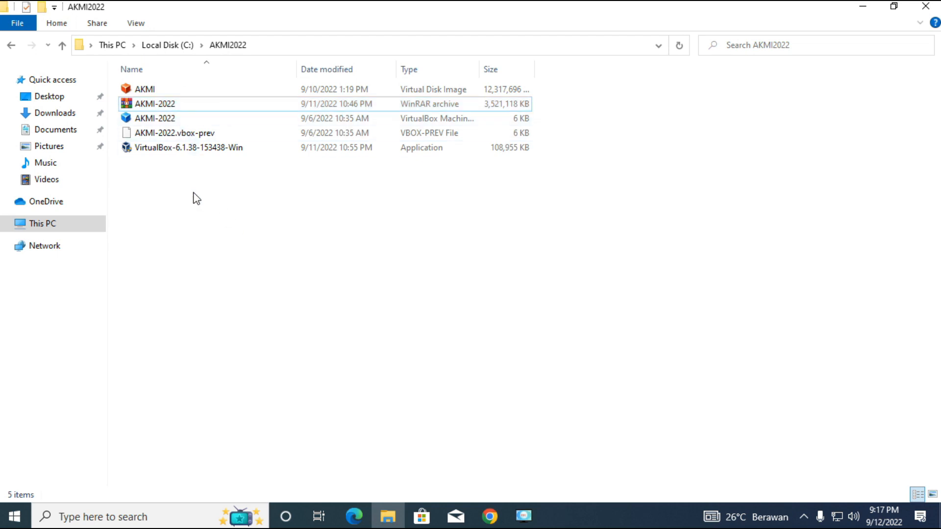
Load the AKMI-2022 machine definition from the AKMI2022 folder into VirtualBox and open the machine's settings.
double_click(150, 120)
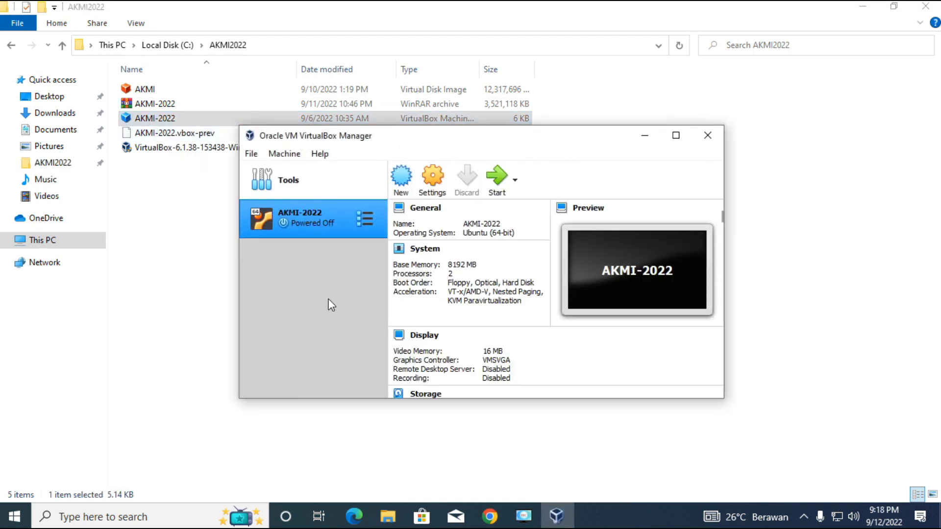
right_click(309, 221)
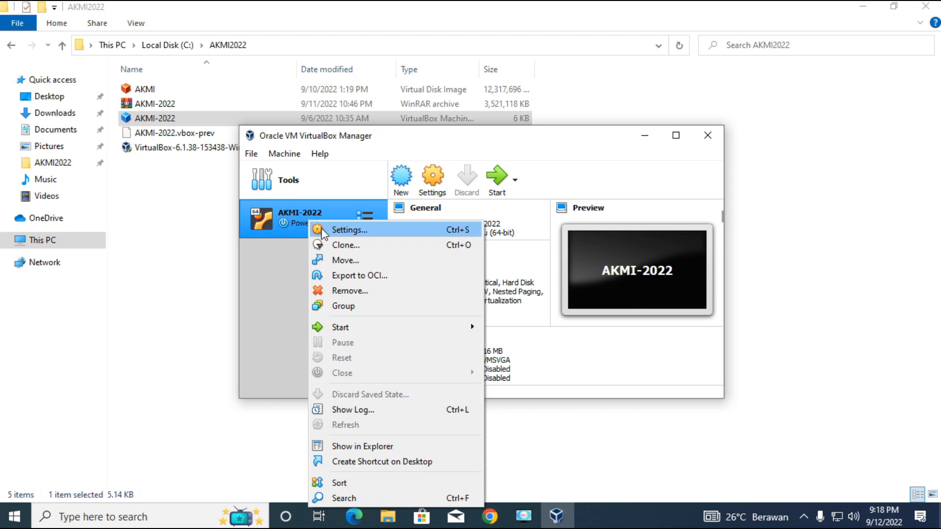
left_click(322, 229)
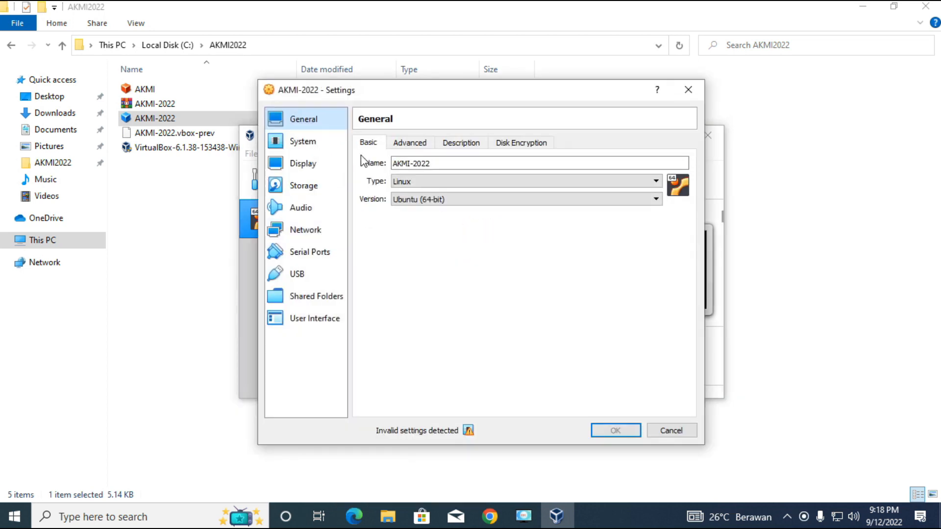
Set the AKMI-2022 machine's base memory to 4000 MB and its processor count to 4.
left_click(317, 143)
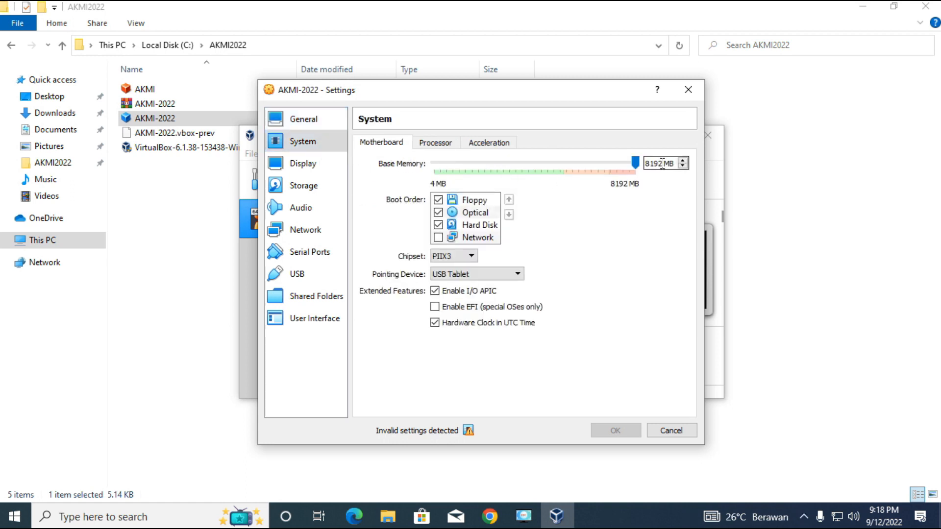
left_click_drag(665, 163, 599, 161)
type("4000")
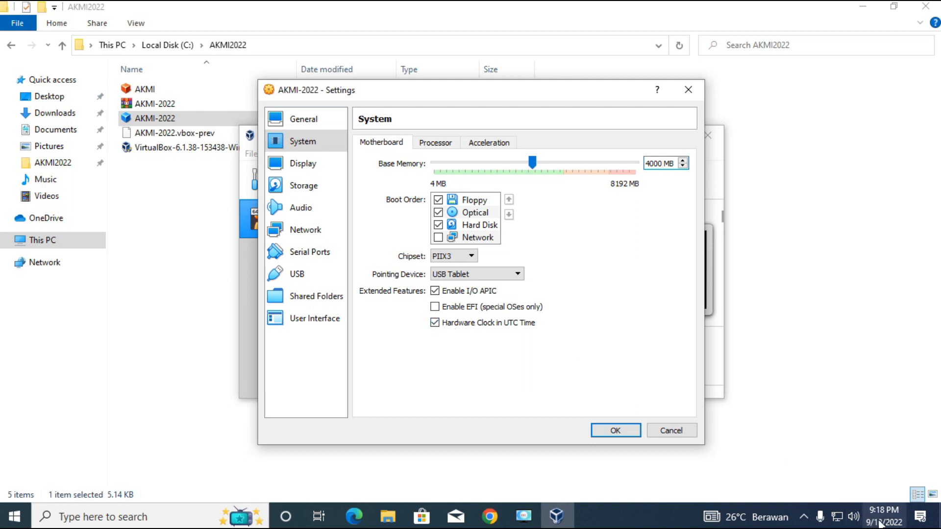
mouse_move(879, 521)
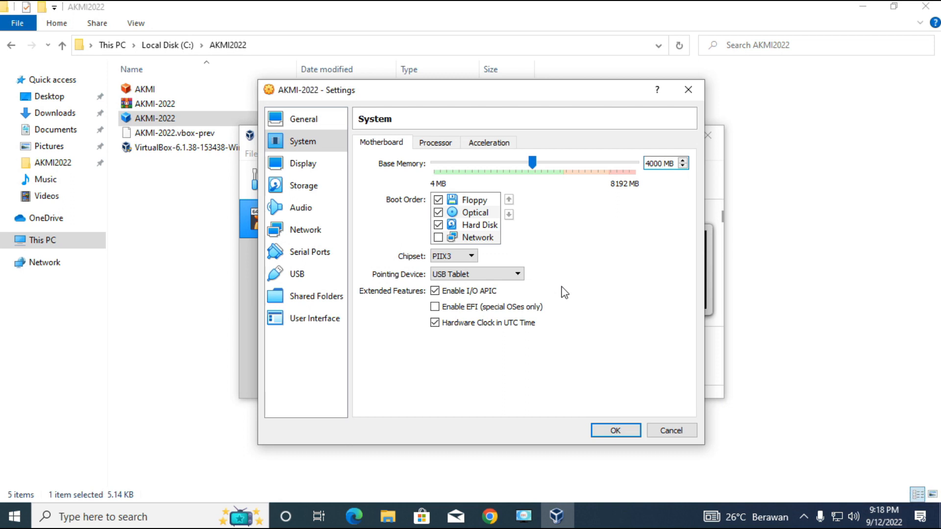
left_click(444, 148)
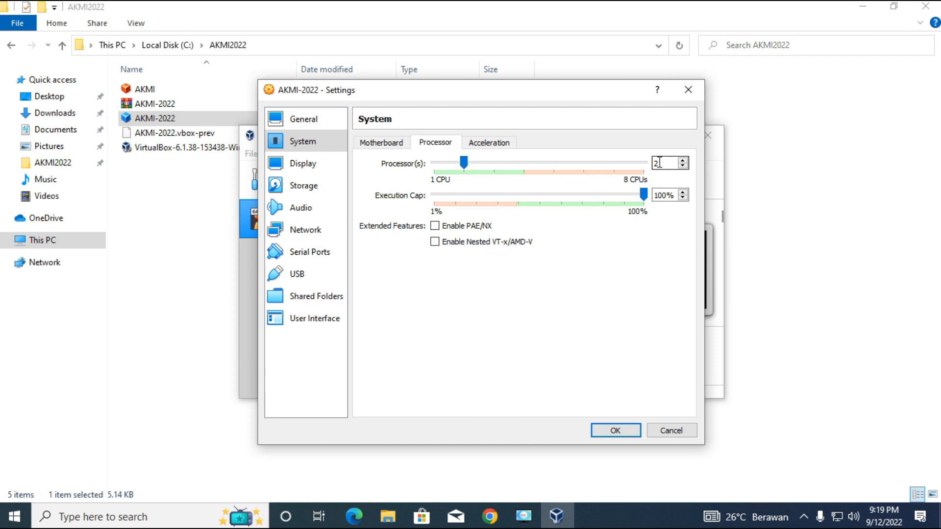
left_click_drag(464, 163, 521, 183)
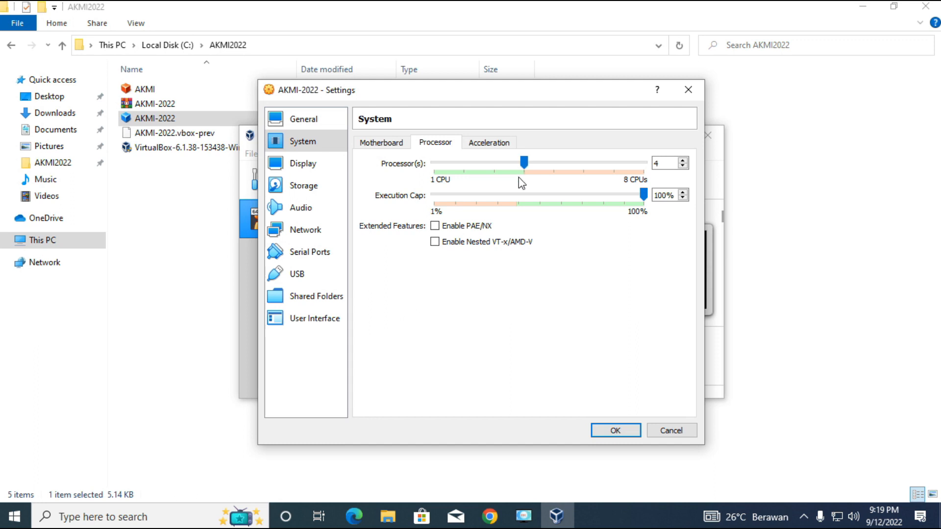
Open the machine's network settings, and check in Windows Network Connections which physical adapter serves the client connection.
left_click(320, 235)
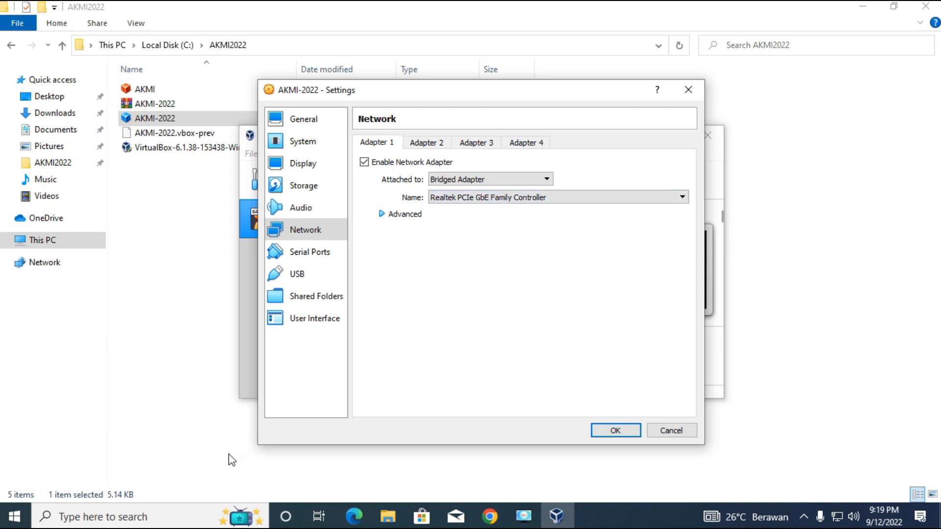
left_click(140, 517)
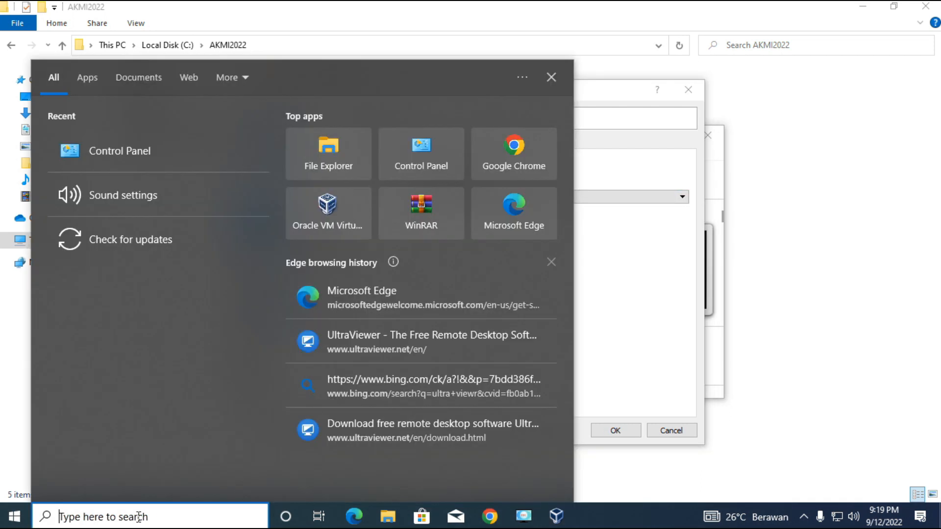
left_click(131, 150)
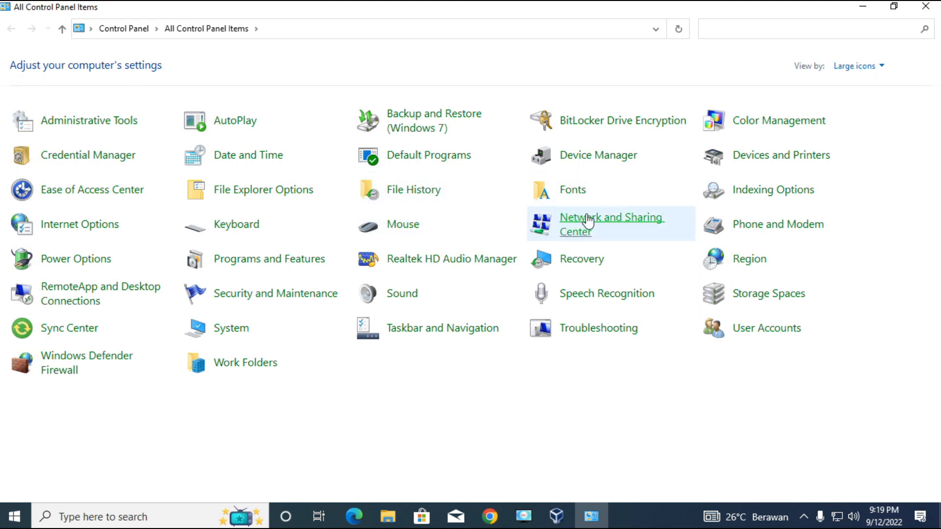
left_click(591, 223)
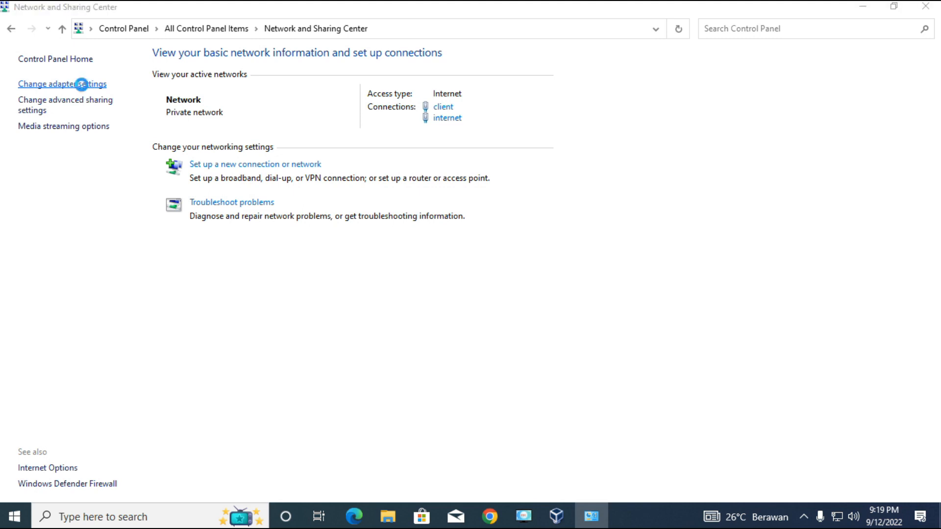
left_click(82, 86)
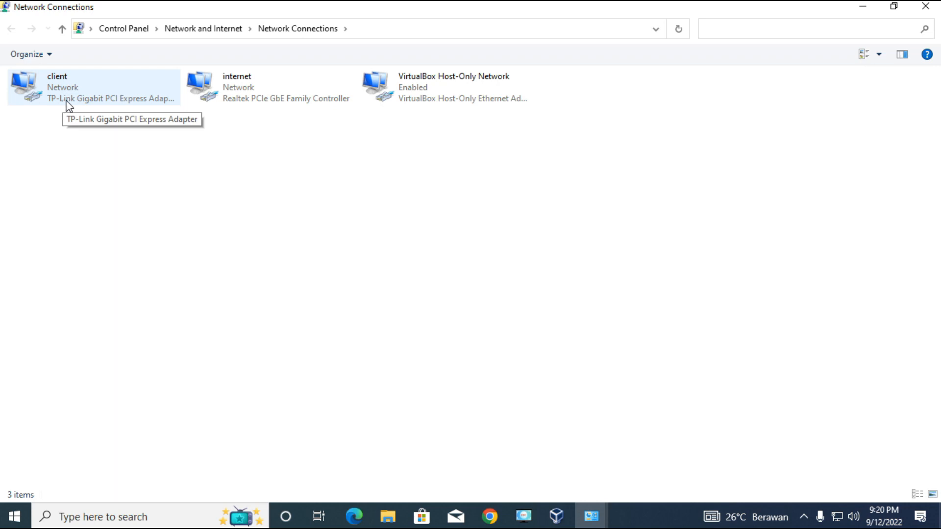
Back in VirtualBox, bridge Adapter 1 to the TP-Link Gigabit PCI Express Adapter with promiscuous mode Allow All.
left_click(558, 517)
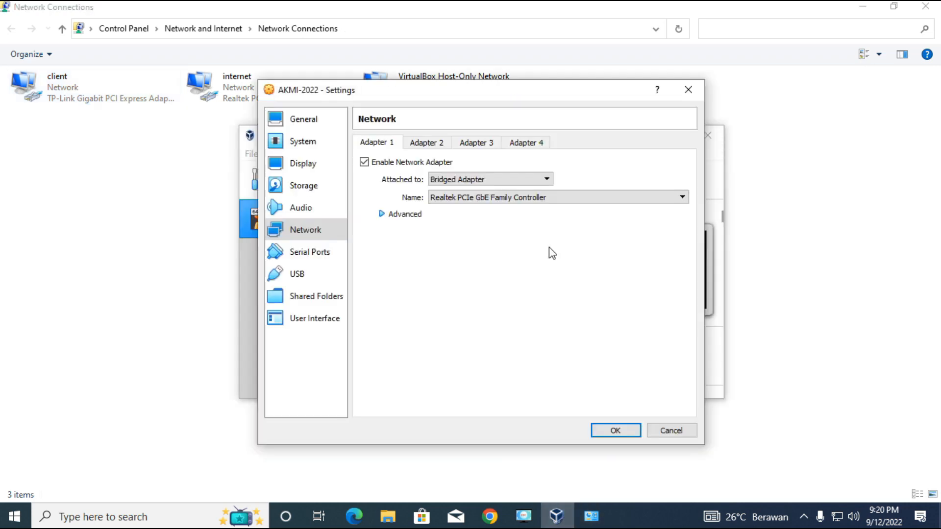
left_click(510, 199)
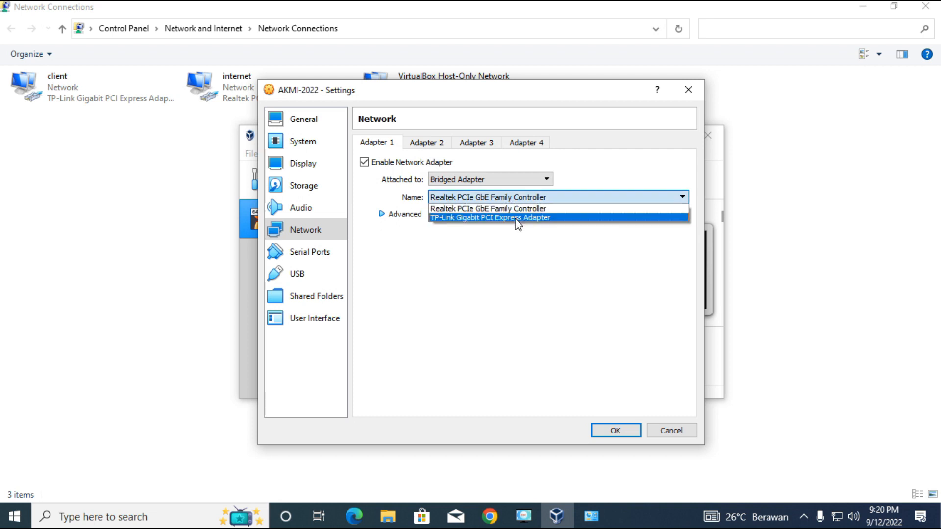
left_click(518, 219)
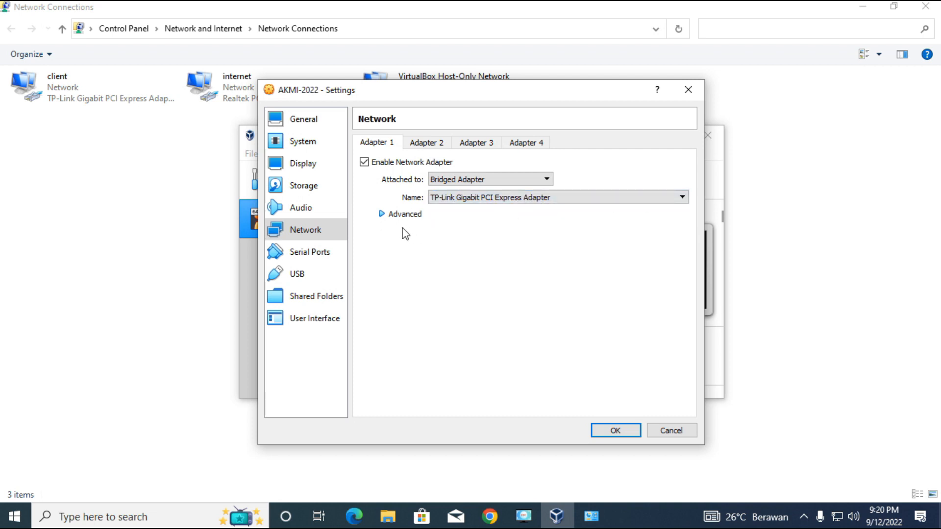
left_click(383, 215)
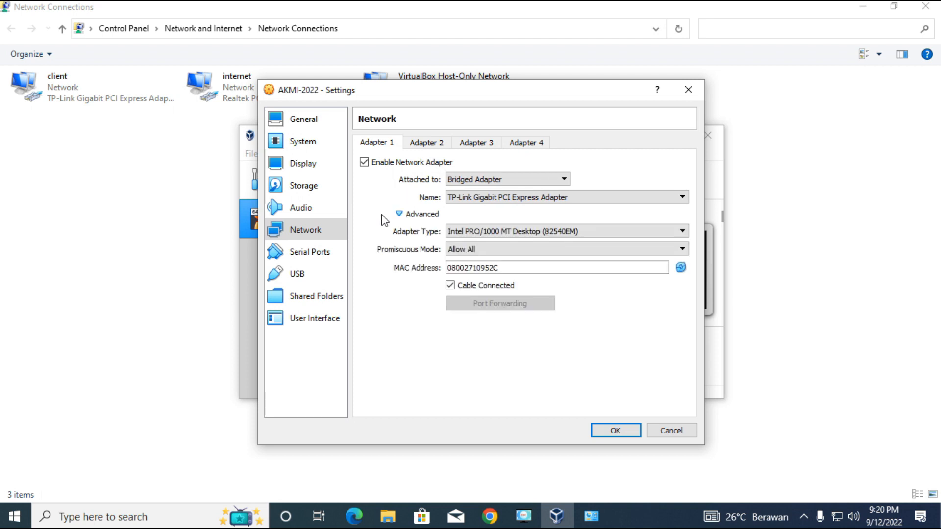
left_click(479, 251)
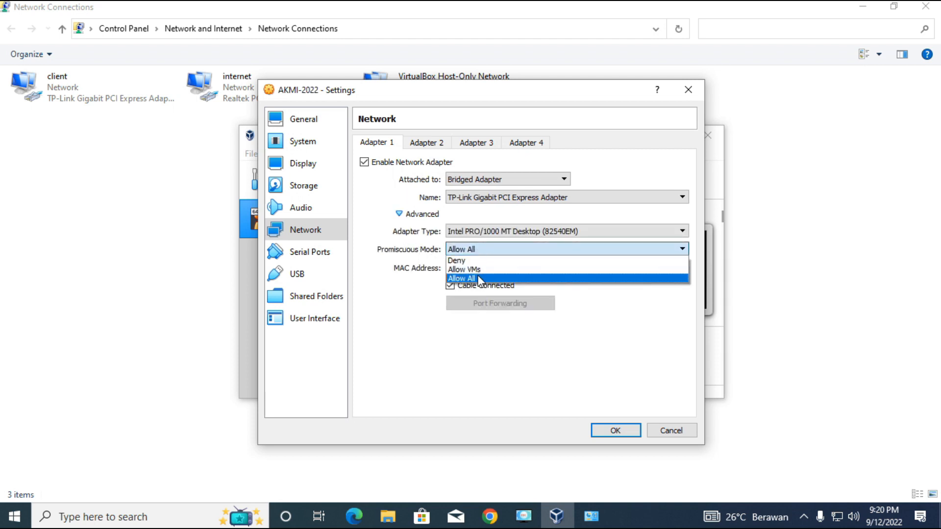
left_click(479, 278)
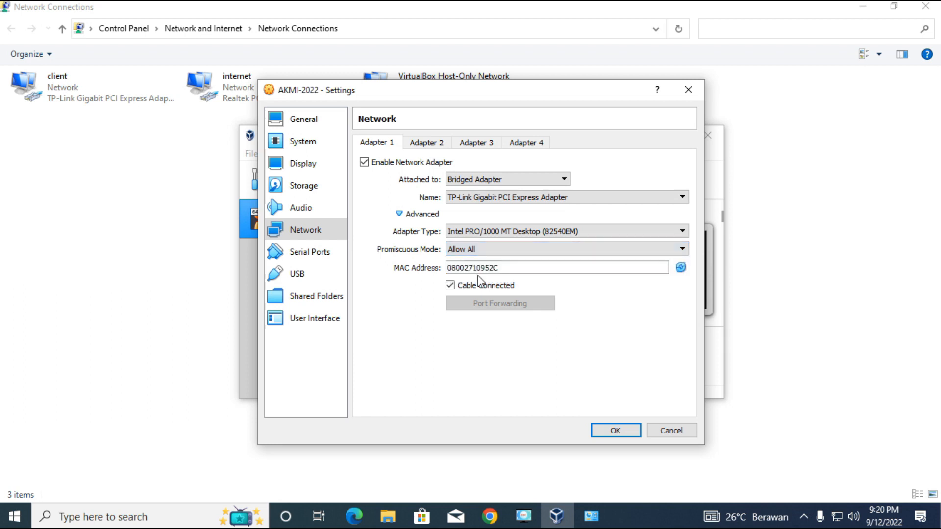
Keep Adapter 2 attached to NAT and save the AKMI-2022 machine settings.
left_click(436, 146)
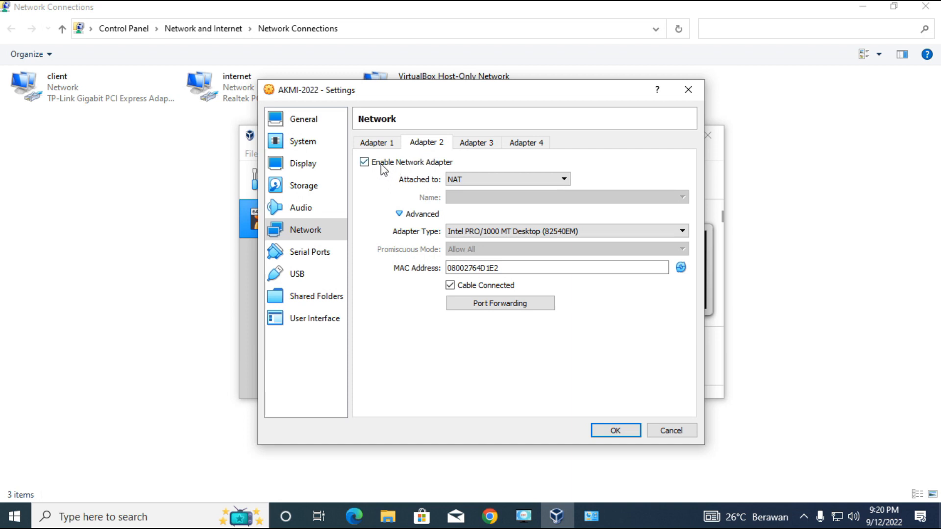
left_click(485, 181)
left_click(484, 182)
left_click(616, 431)
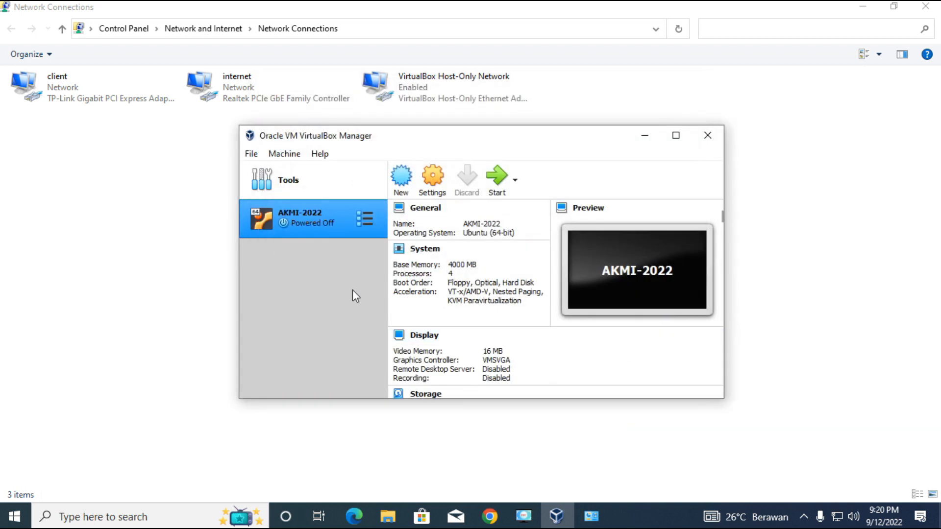
Start the AKMI-2022 virtual machine and maximize its window.
left_click(497, 178)
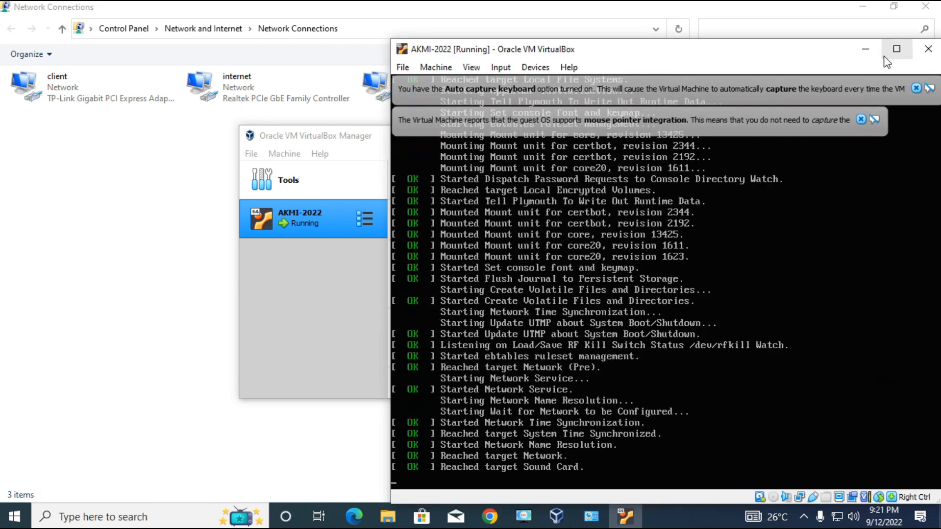
left_click(893, 51)
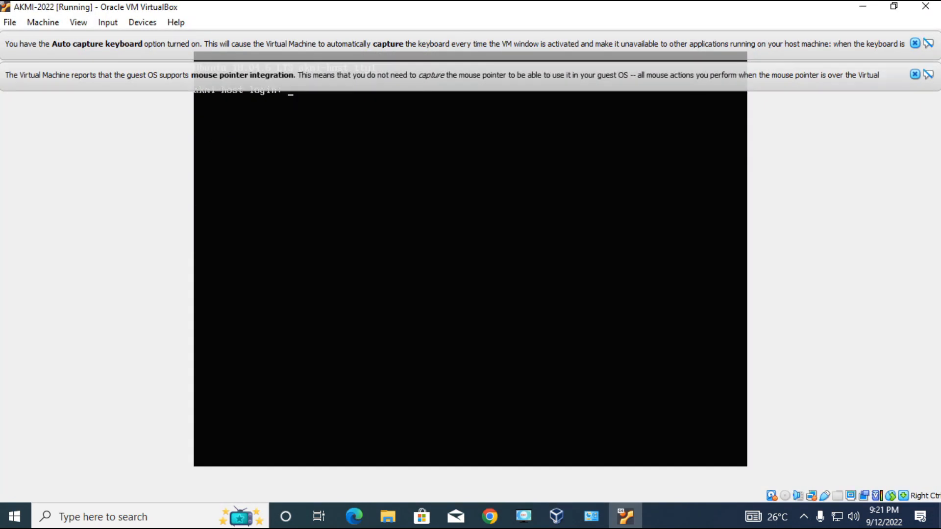
In Chrome, review the CBT AKMI access links on the PD-AKMI dashboard and open 192.168.0.212/pengawas in a new tab.
left_click(488, 520)
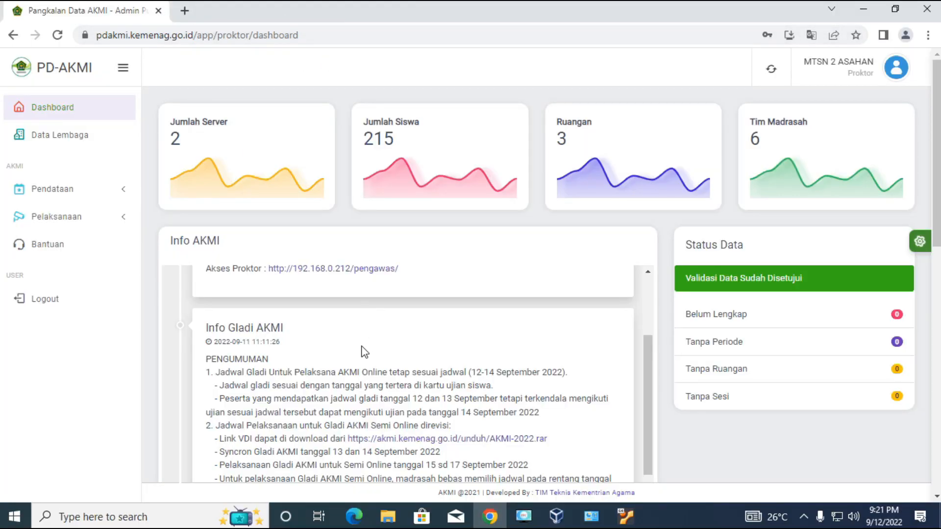
scroll(361, 352, "up", 3)
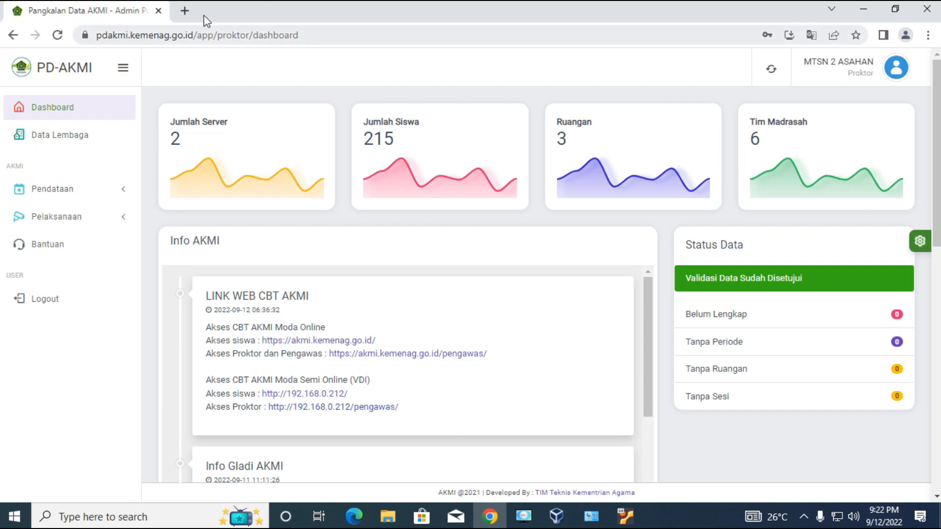
left_click(185, 10)
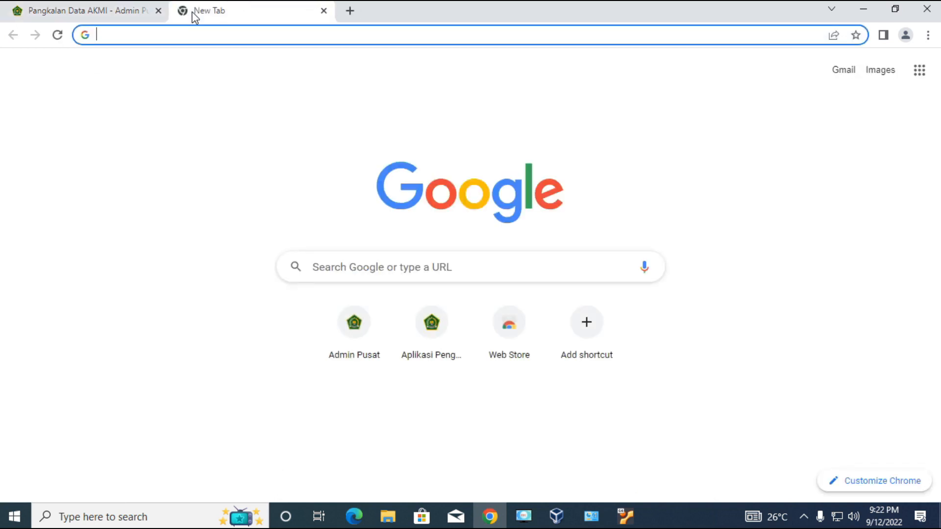
type("192.")
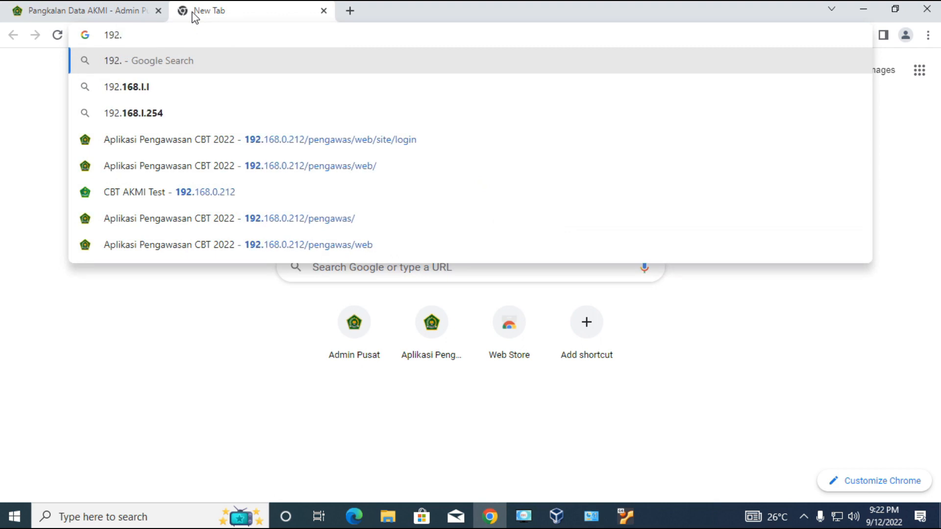
type("168.0")
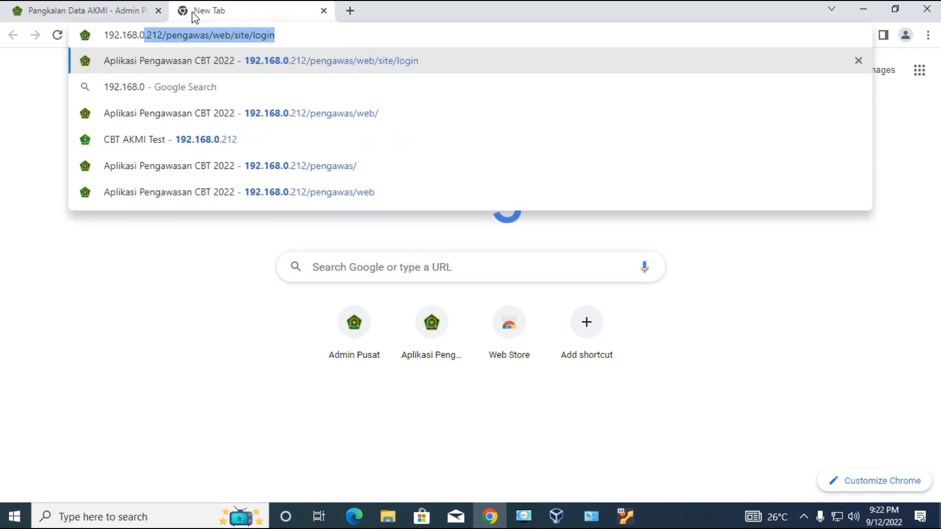
type(".")
type("21")
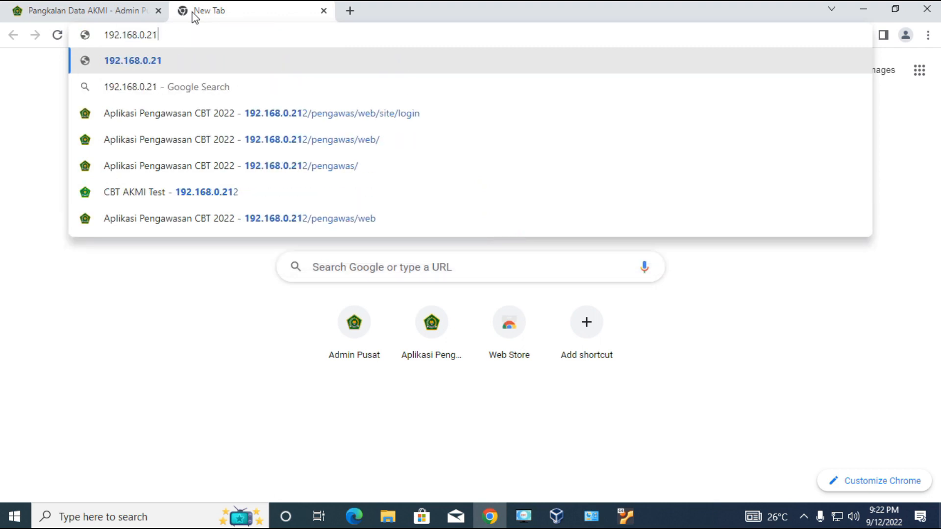
type("2/")
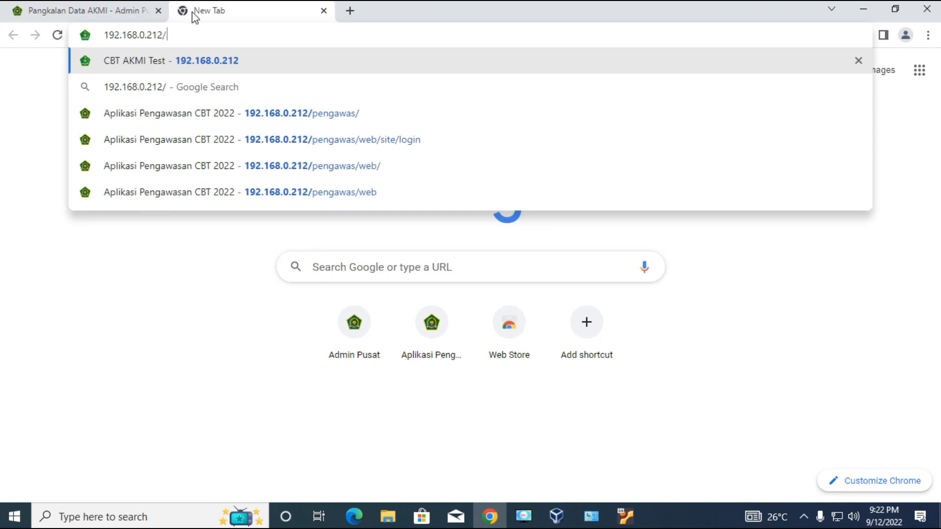
type("P")
key("BackSpace")
type("pe")
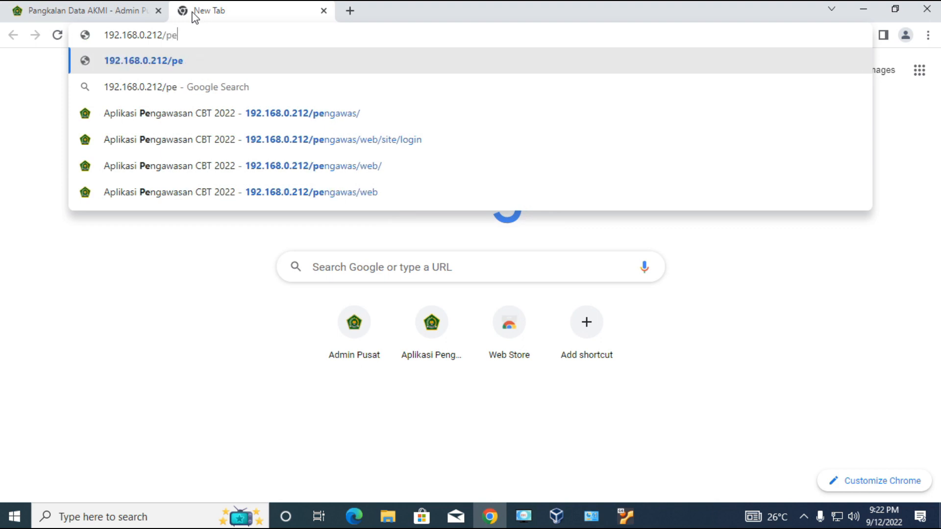
type("ngawas")
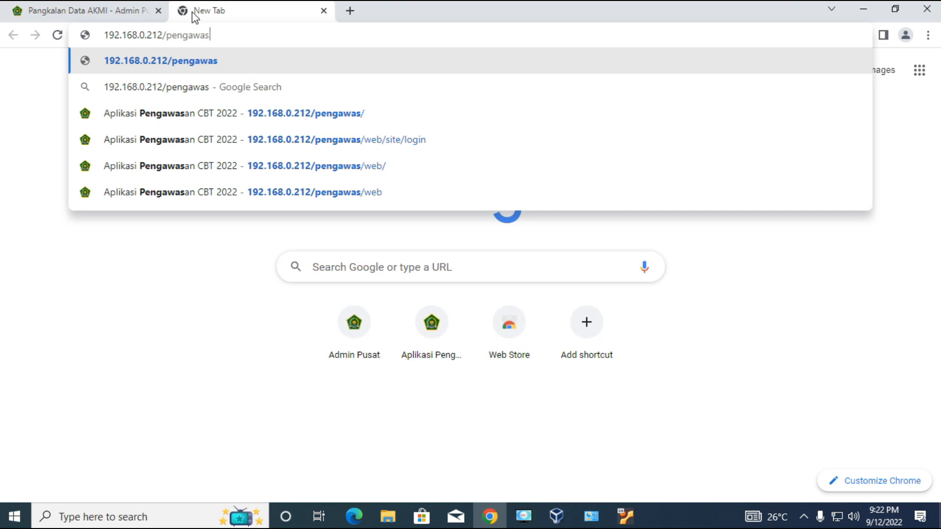
key("Return")
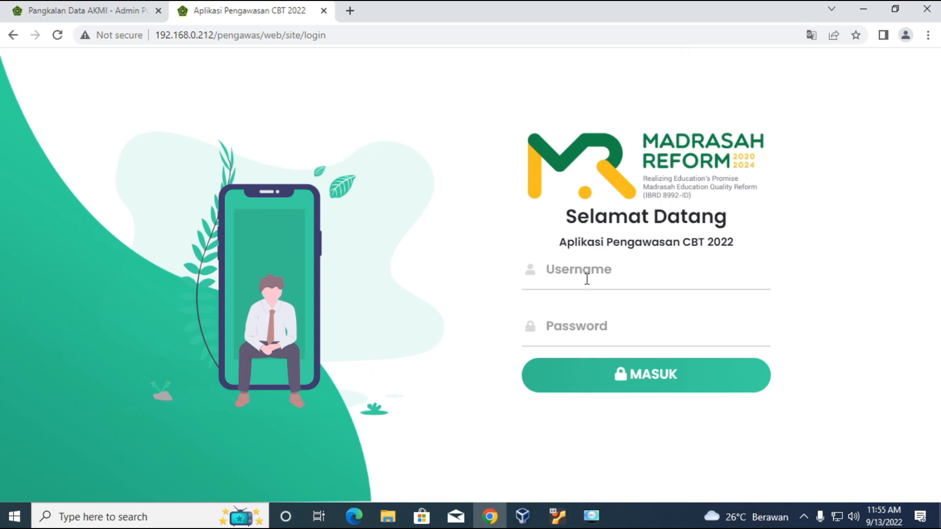
Open the Server data list under Pendataan in PD-AKMI and reveal the password of the Ruang 1 server.
left_click(59, 16)
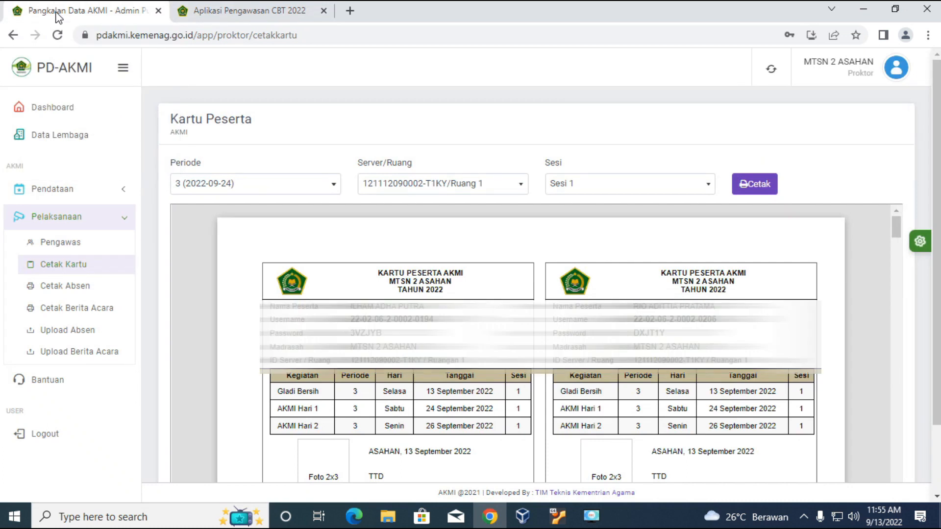
left_click(110, 195)
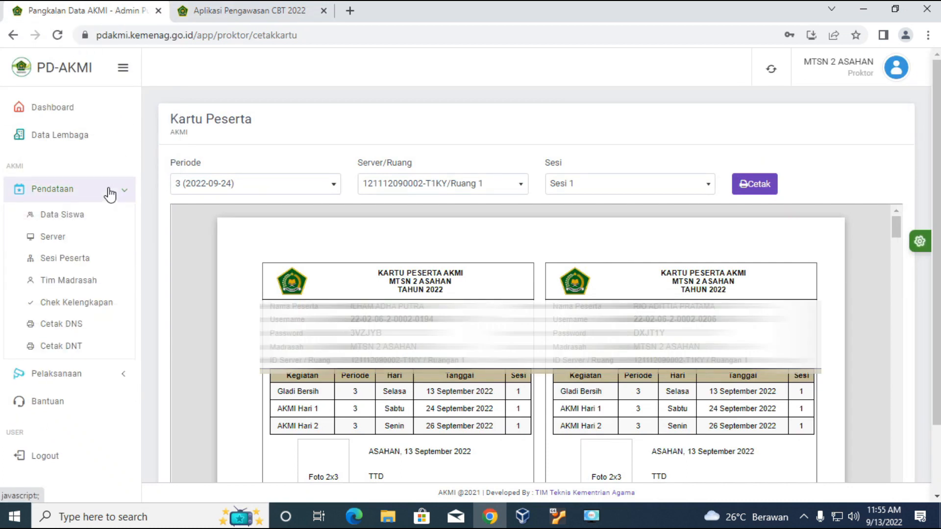
left_click(58, 239)
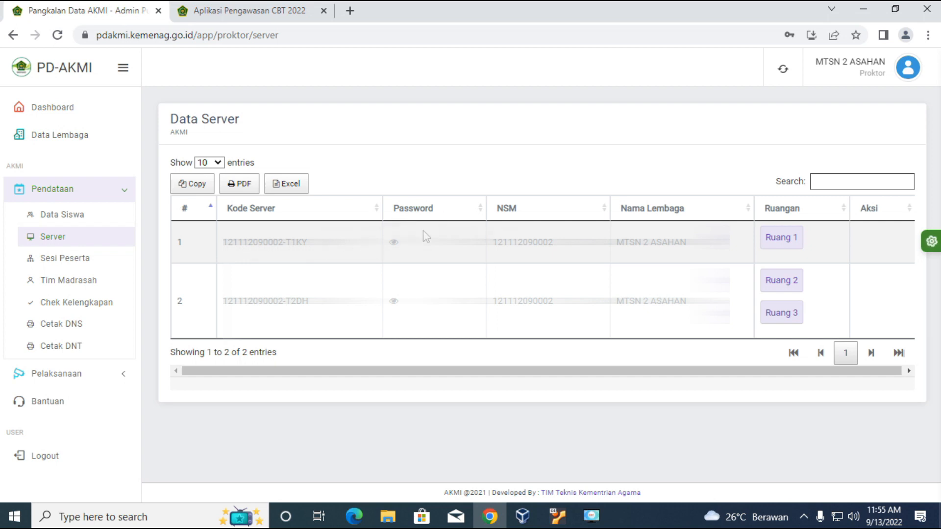
left_click(395, 242)
Copy the Ruang 1 server's Kode Server and paste it as the username in the Aplikasi Pengawasan CBT 2022 login.
left_click_drag(224, 241, 304, 244)
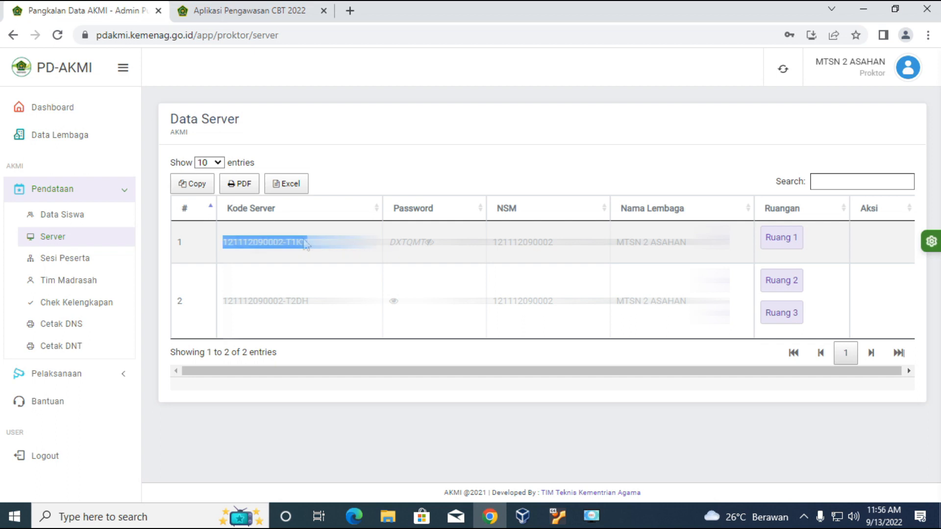
right_click(304, 244)
left_click(325, 263)
left_click(245, 11)
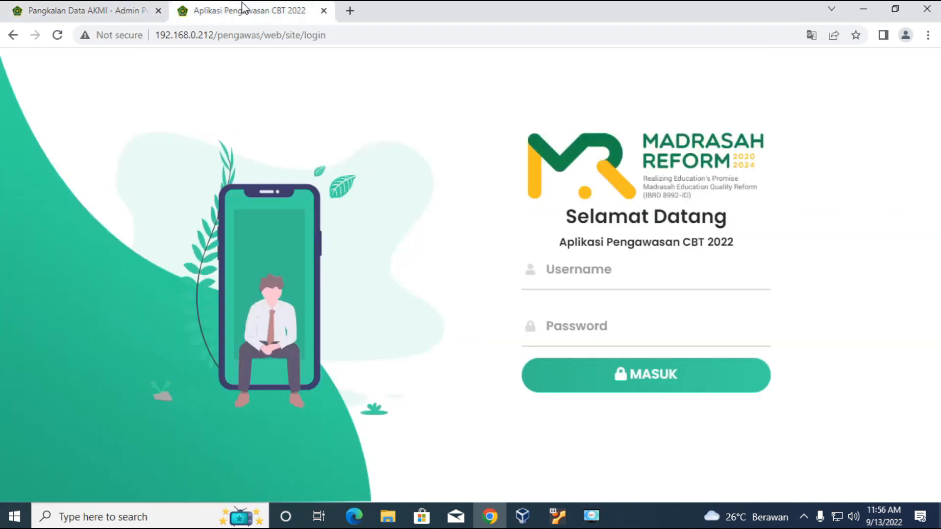
right_click(544, 270)
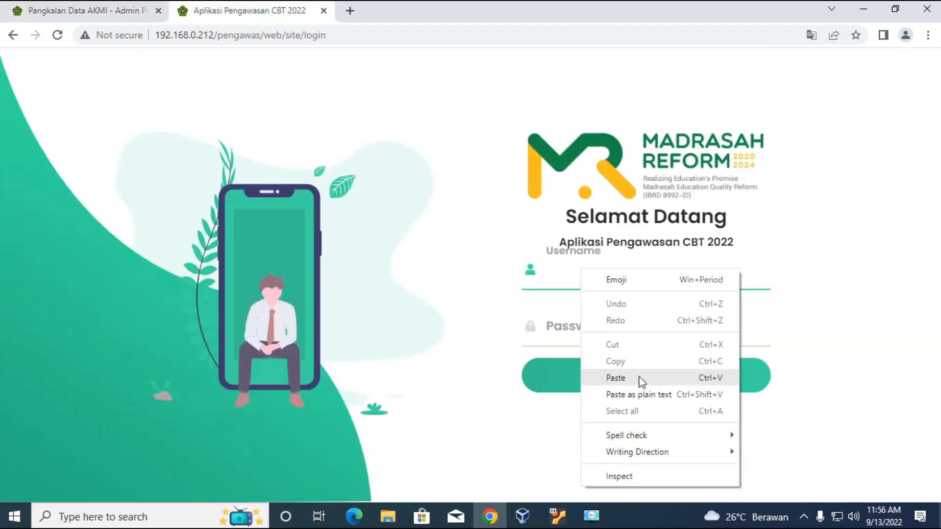
left_click(668, 380)
Copy the Ruang 1 server's password from PD-AKMI and paste it into the proctor login's Password field.
left_click(104, 11)
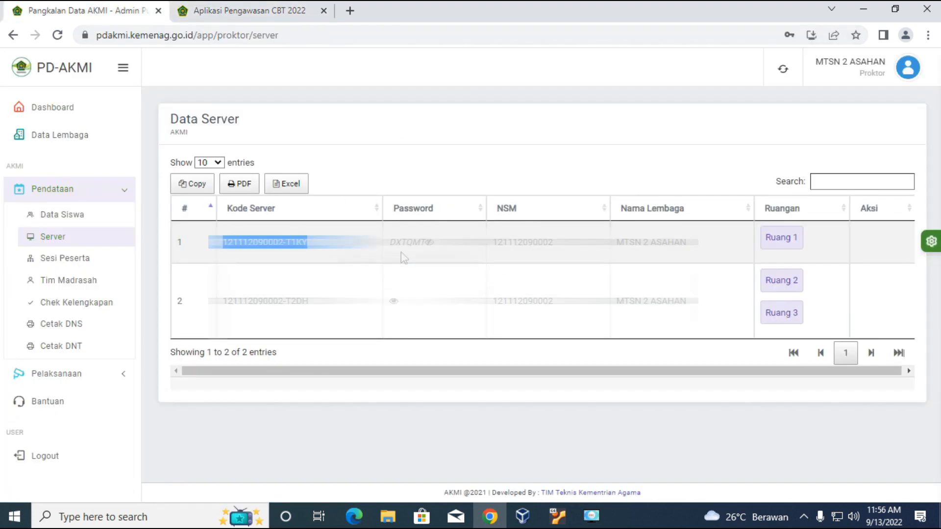
left_click_drag(391, 246, 426, 246)
right_click(416, 245)
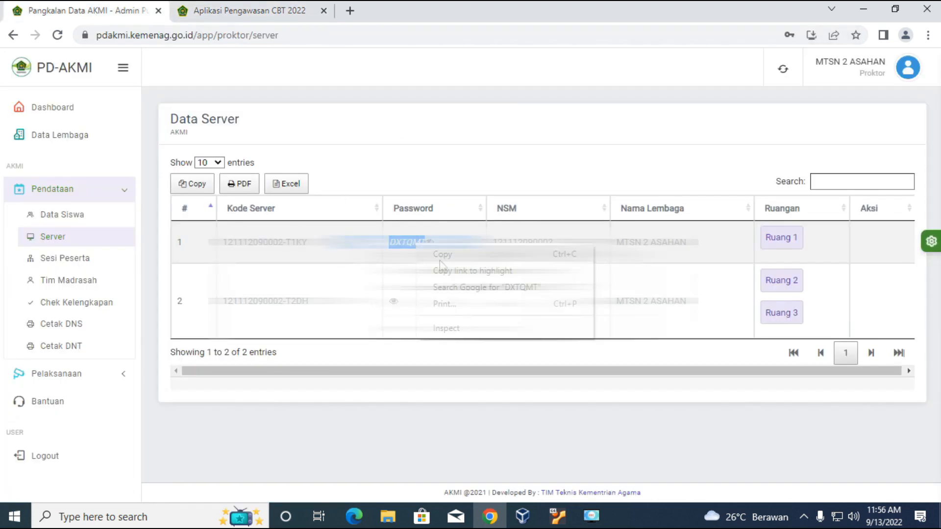
left_click(440, 257)
left_click(247, 10)
right_click(595, 321)
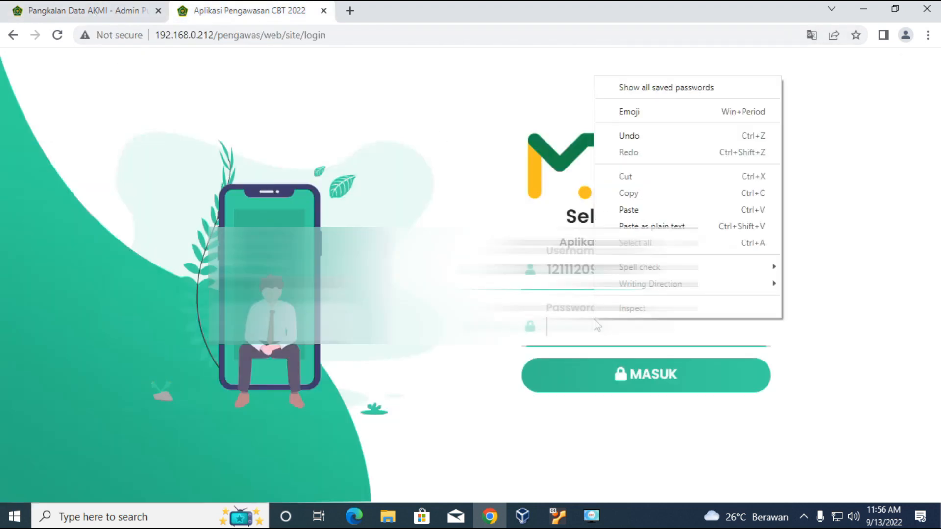
left_click(650, 208)
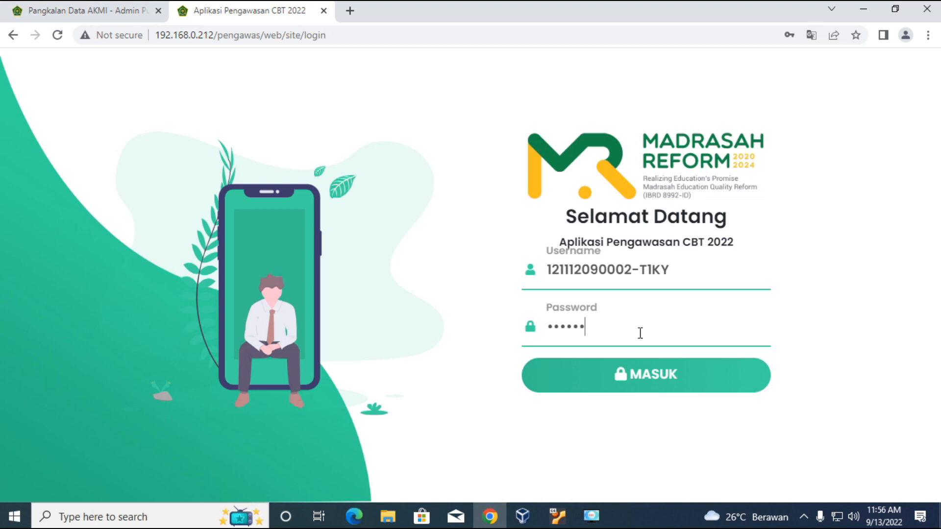
Sign in to the proctor application and save the login credentials in the browser.
left_click(652, 377)
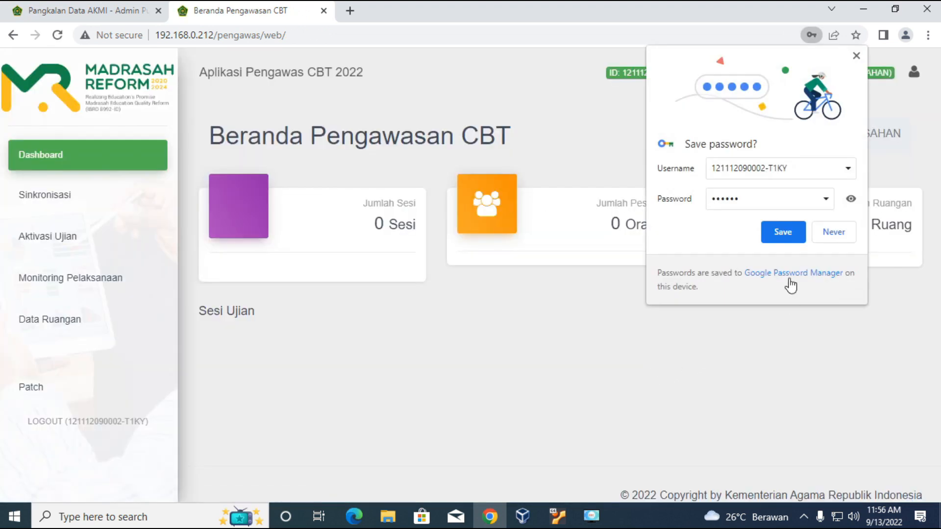
left_click(787, 236)
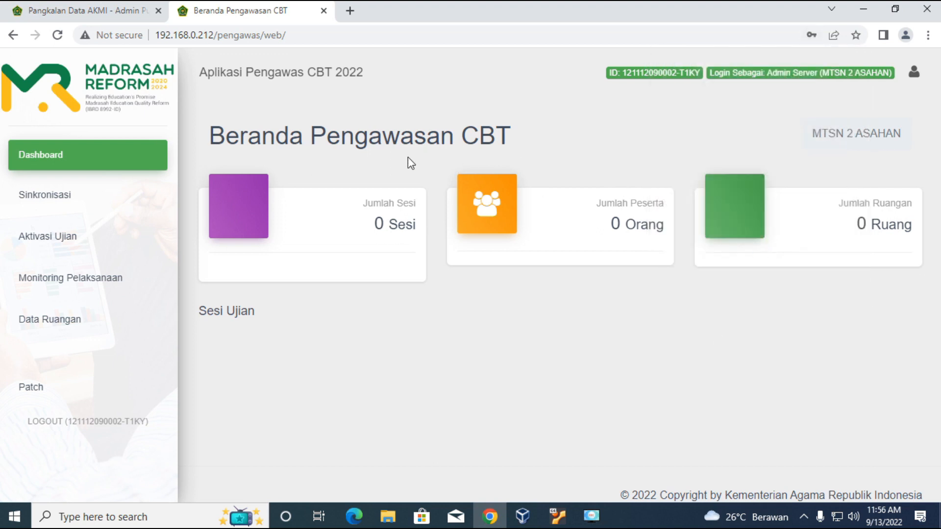
On the Sinkronisasi page, run Sinkronisasi Ujian and start Sinkronisasi Soal.
left_click(74, 202)
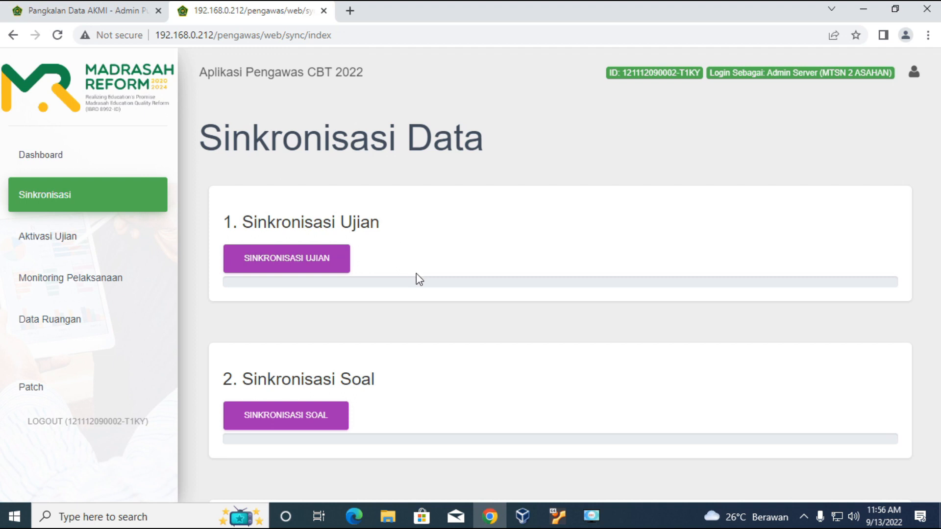
scroll(417, 275, "down", 15)
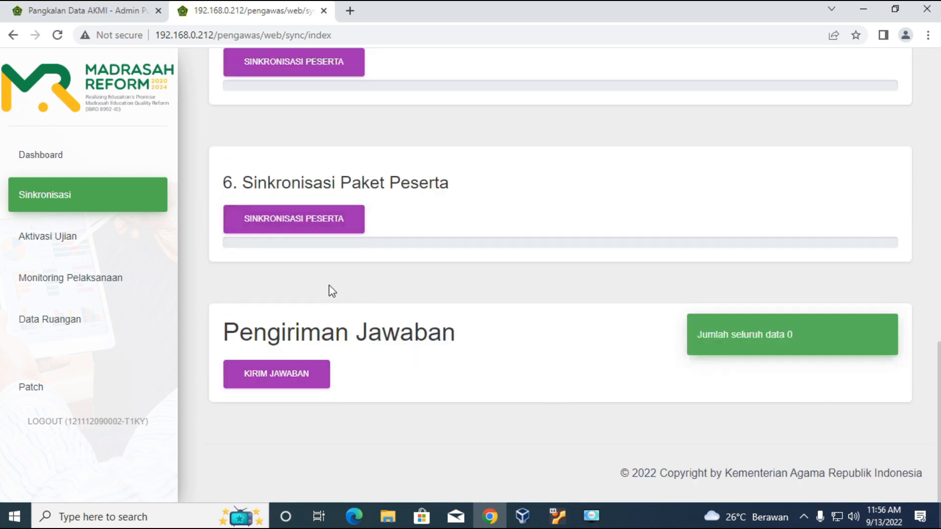
scroll(326, 300, "up", 4)
scroll(326, 300, "up", 10)
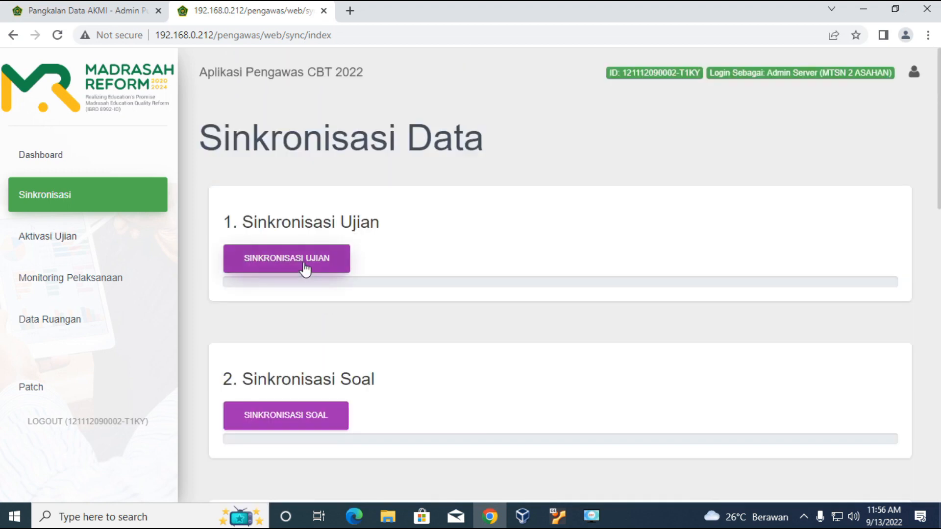
left_click(300, 263)
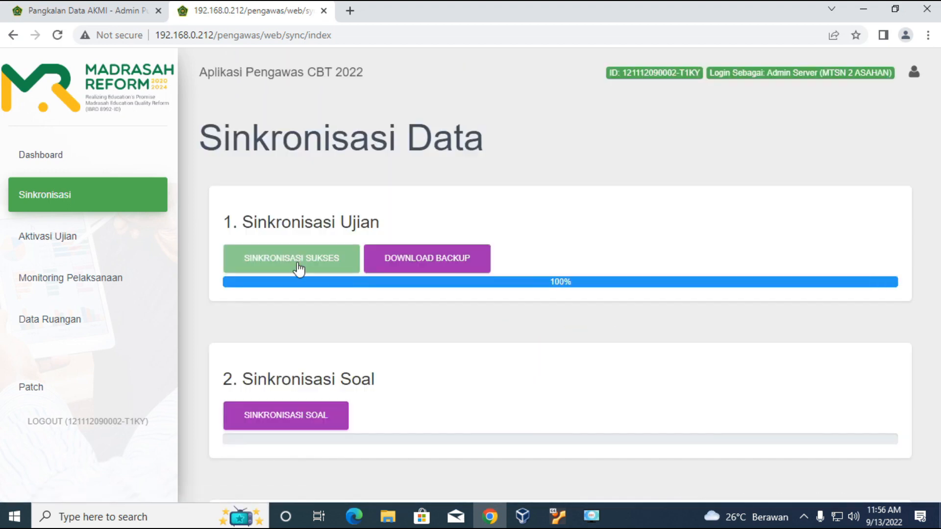
left_click(333, 415)
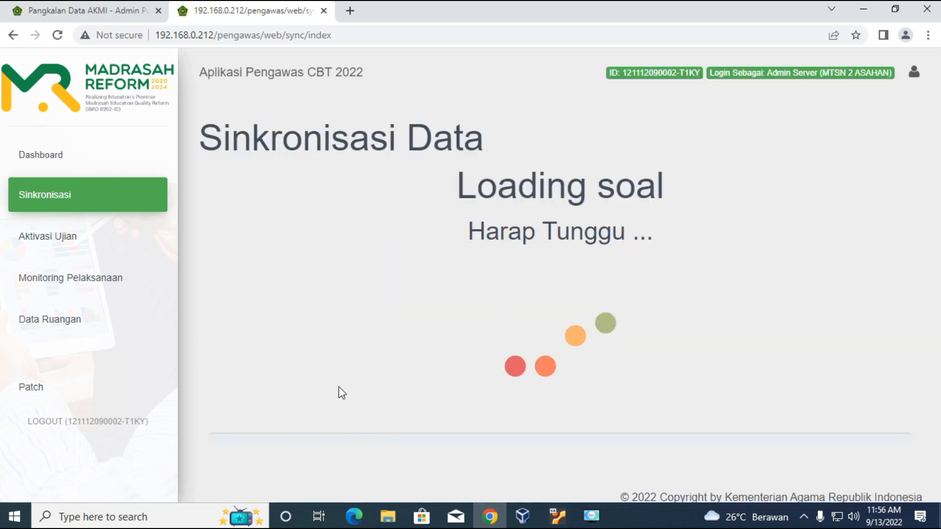
scroll(342, 377, "down", 1)
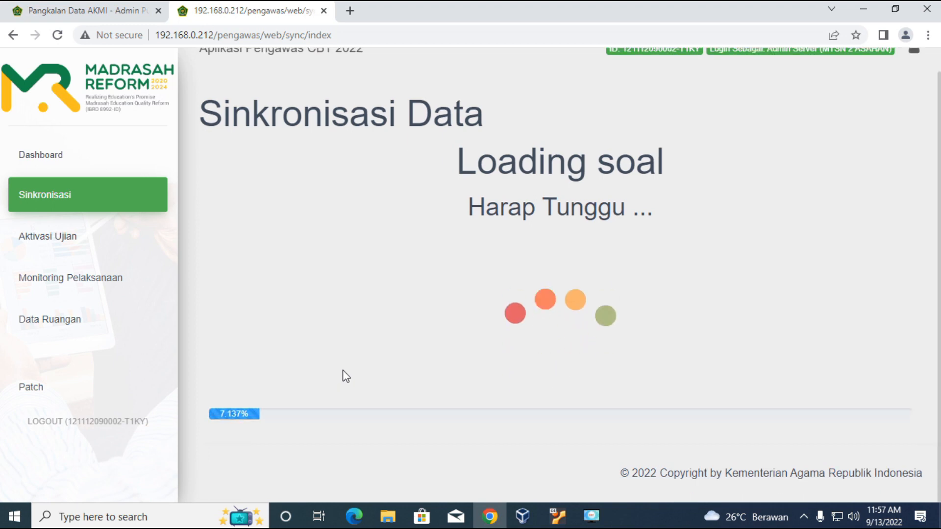